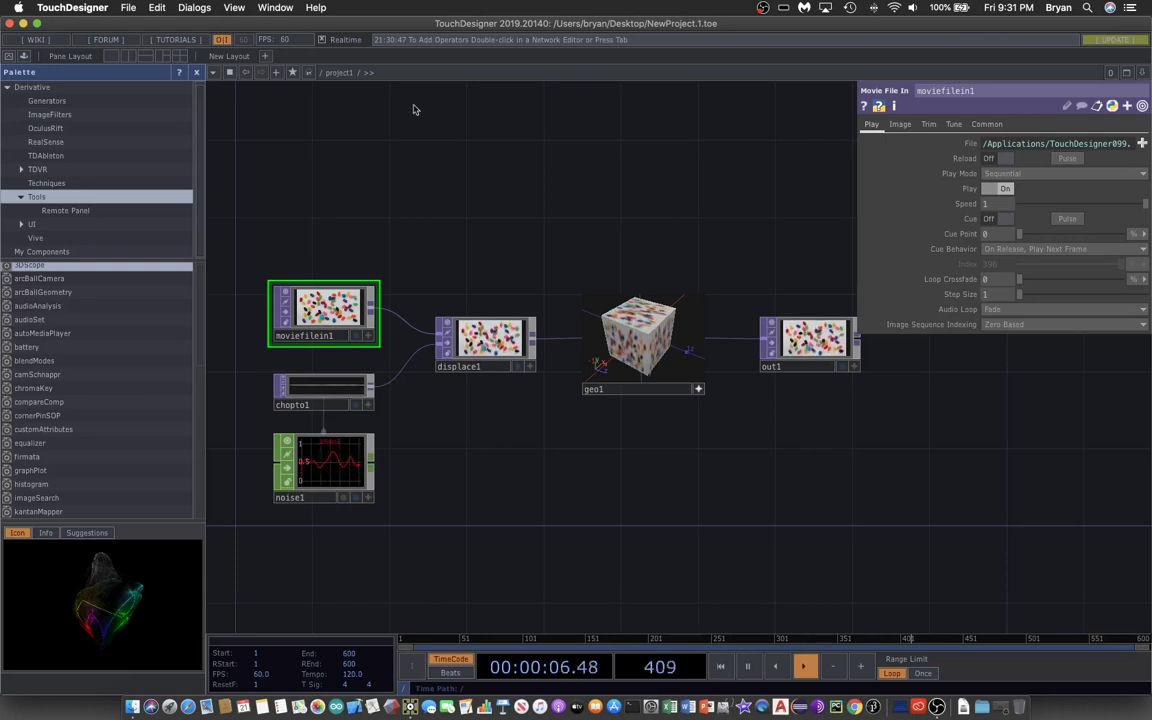
- Create a PlaySound002 project folder with Rename File and Audio enabled, saving PlaySound002.toe
left_click(129, 8)
left_click(128, 24)
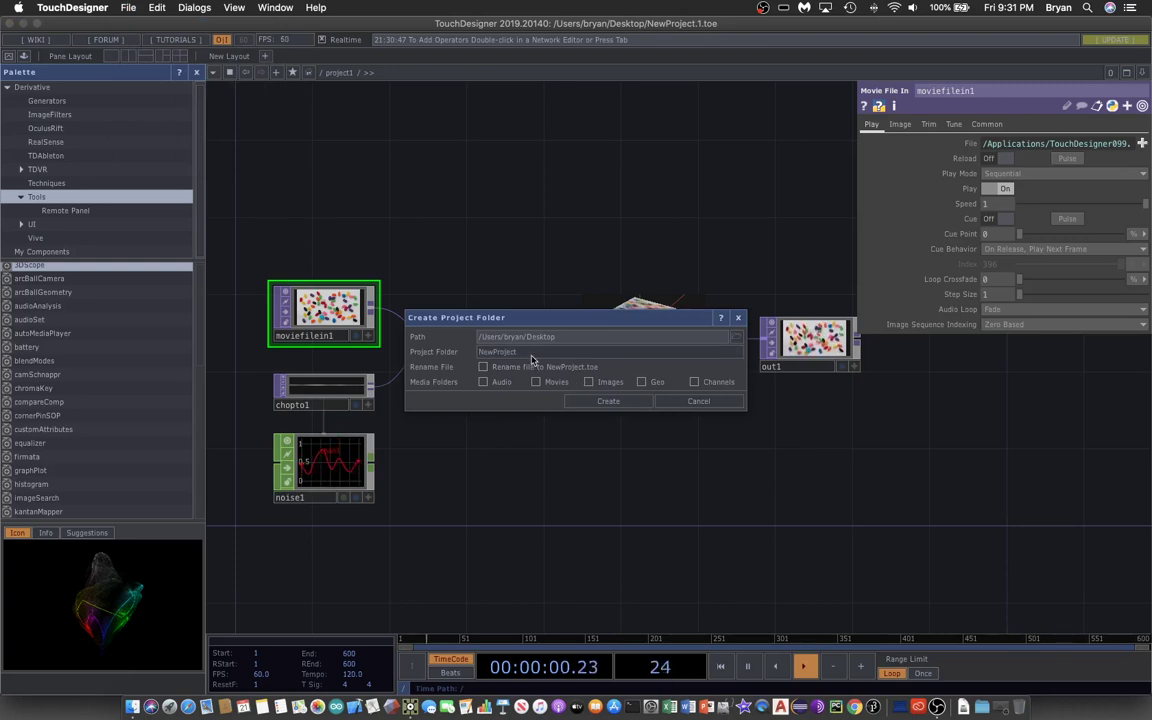
type("PlaySound002")
left_click(483, 367)
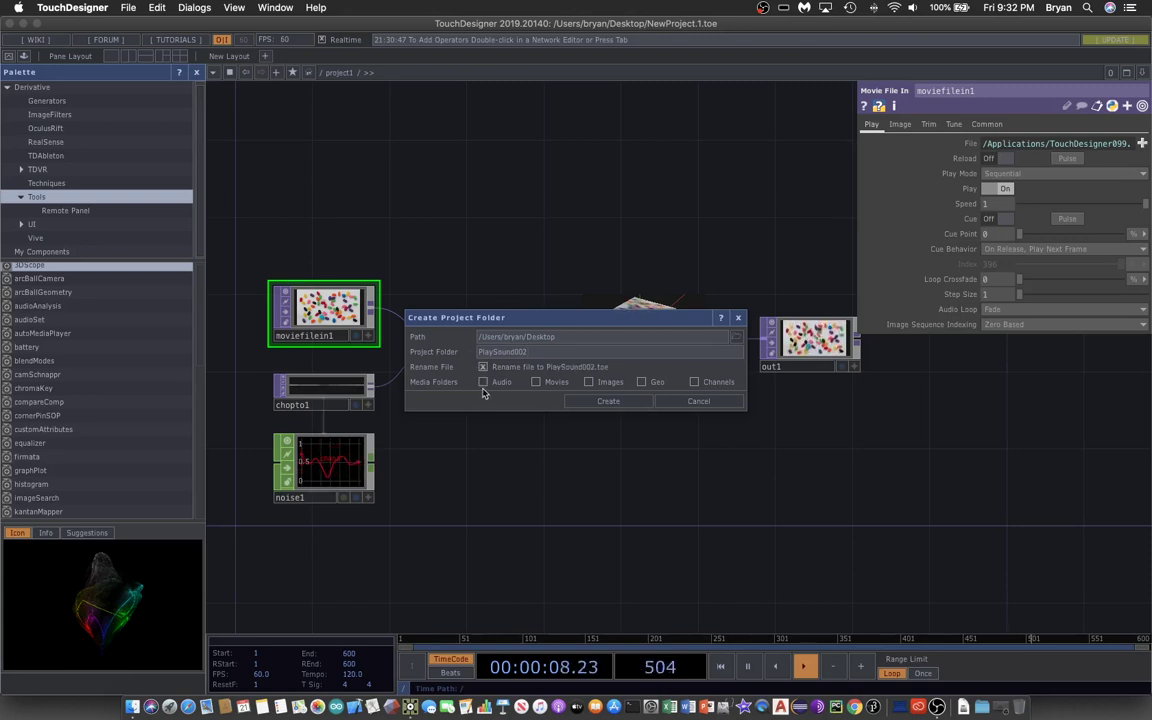
left_click(483, 382)
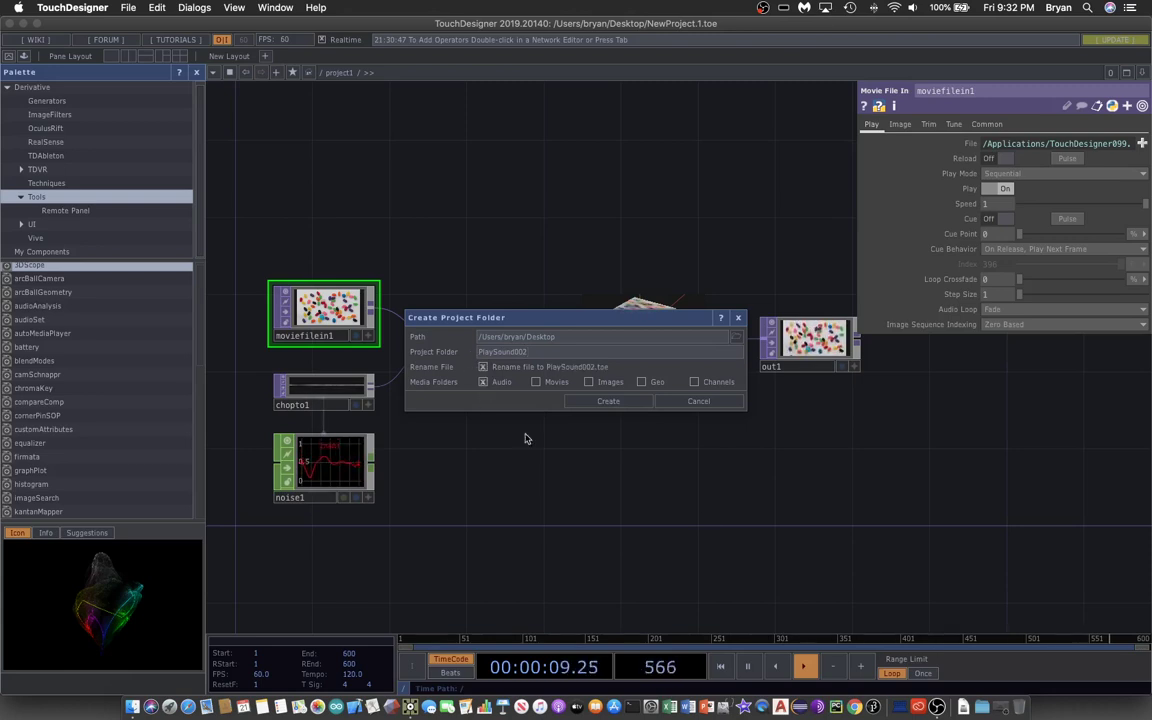
left_click(607, 402)
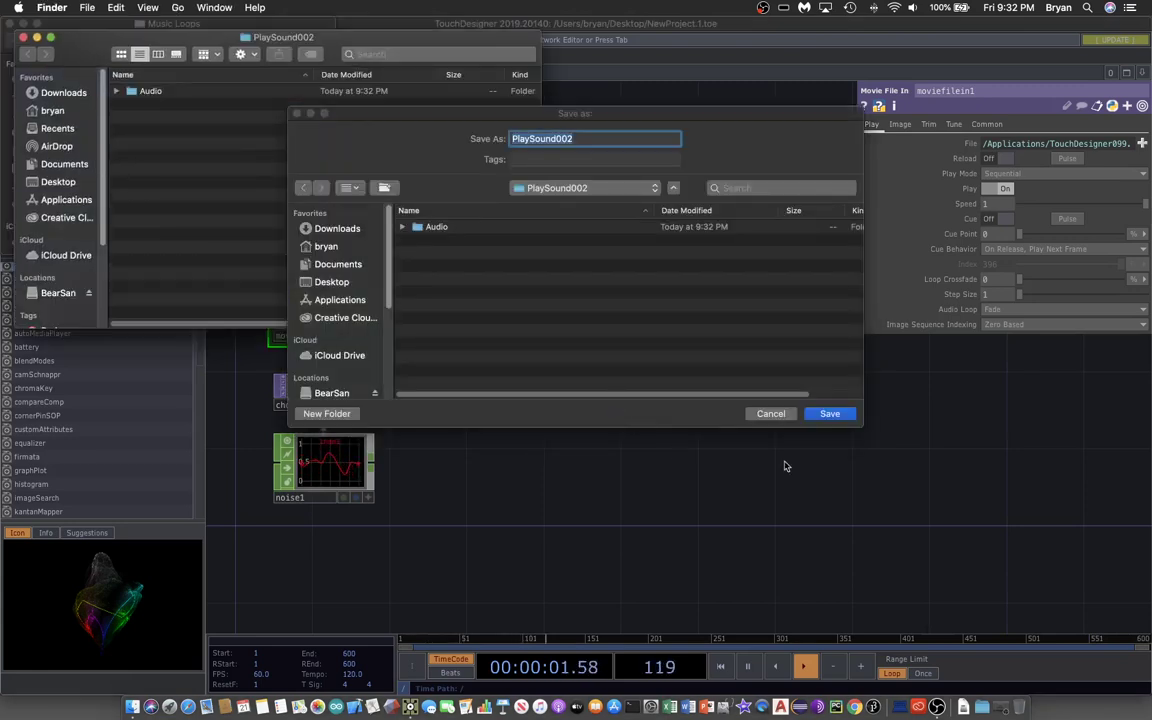
left_click(828, 414)
left_click(715, 527)
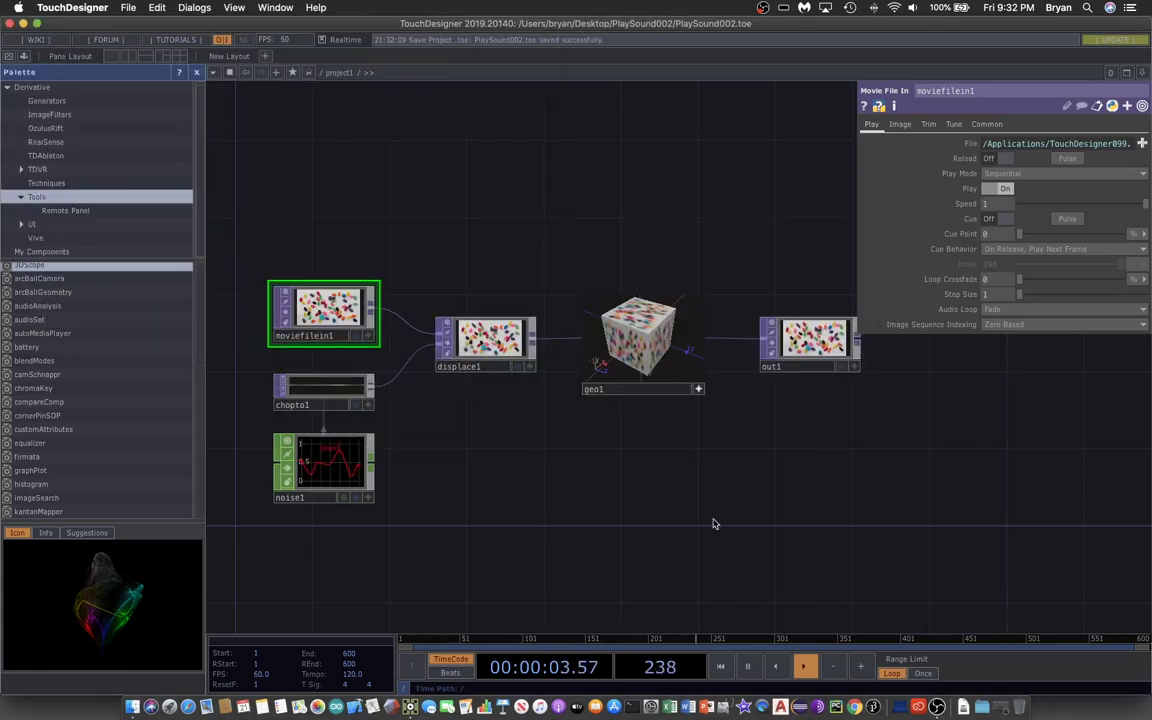
- Hide the palette and delete the five example operators, leaving only out1
key("alt+c")
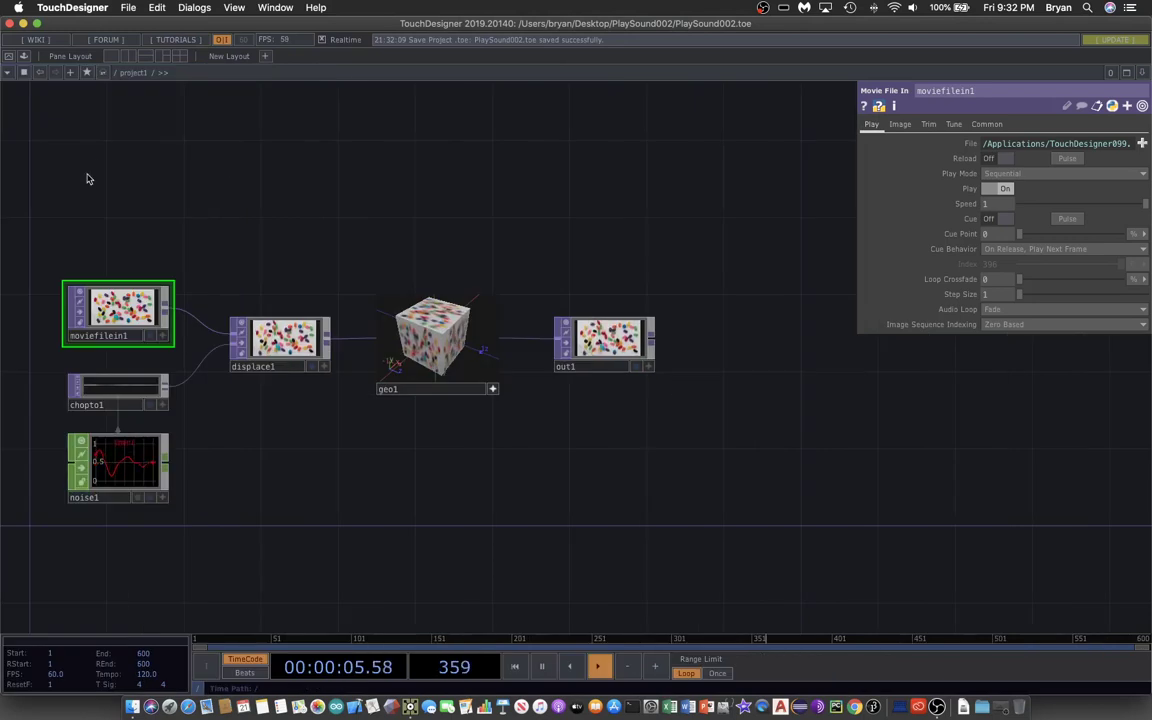
left_click_drag(88, 175, 496, 557)
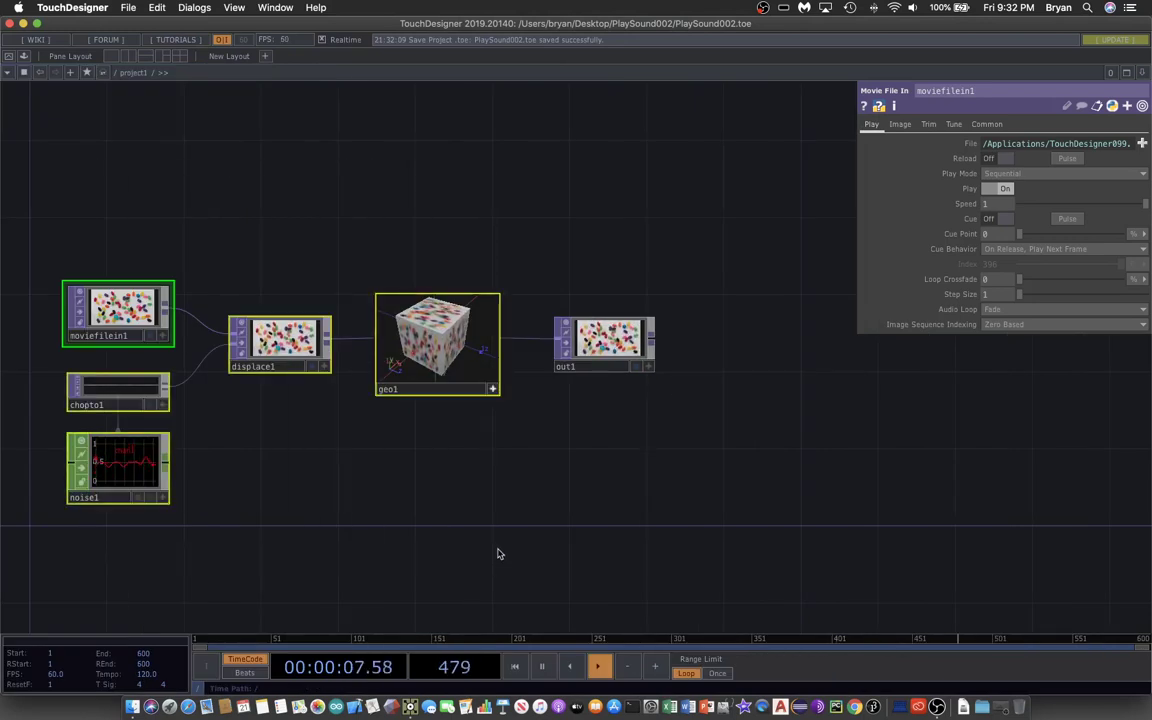
key("Delete")
middle_click_drag(265, 319, 473, 344)
- Copy loop02.m4a from the Music Loops folder in Finder
left_click_drag(368, 28, 411, 357)
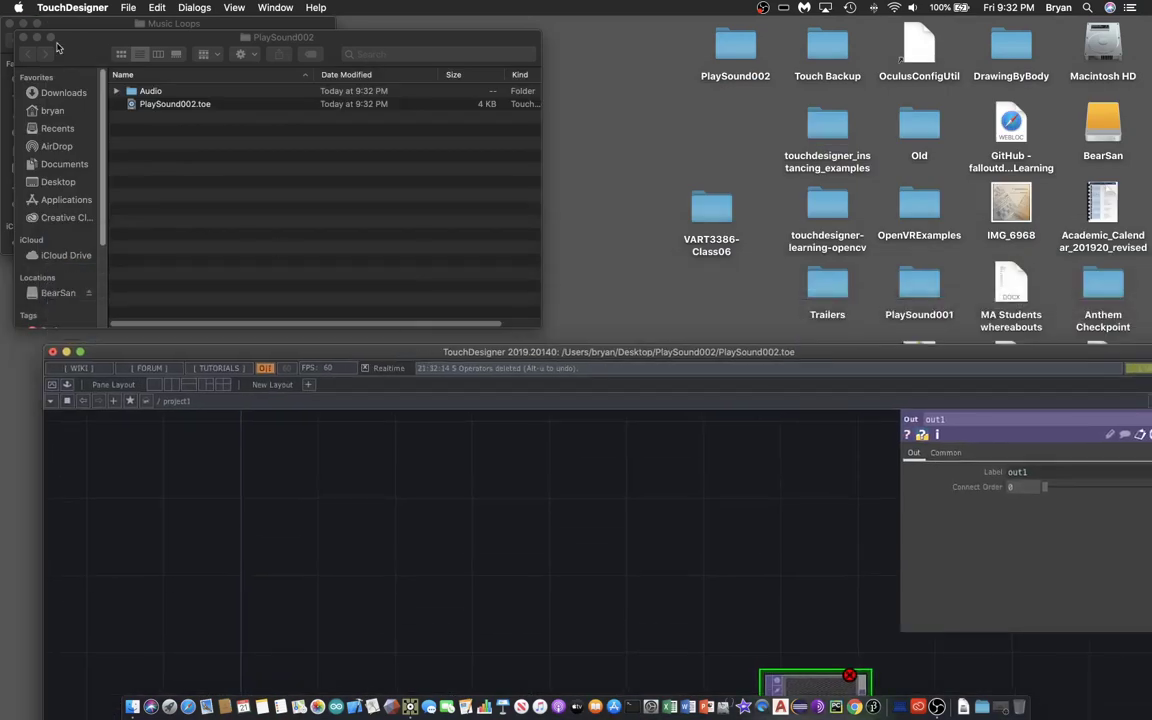
left_click_drag(79, 53, 355, 85)
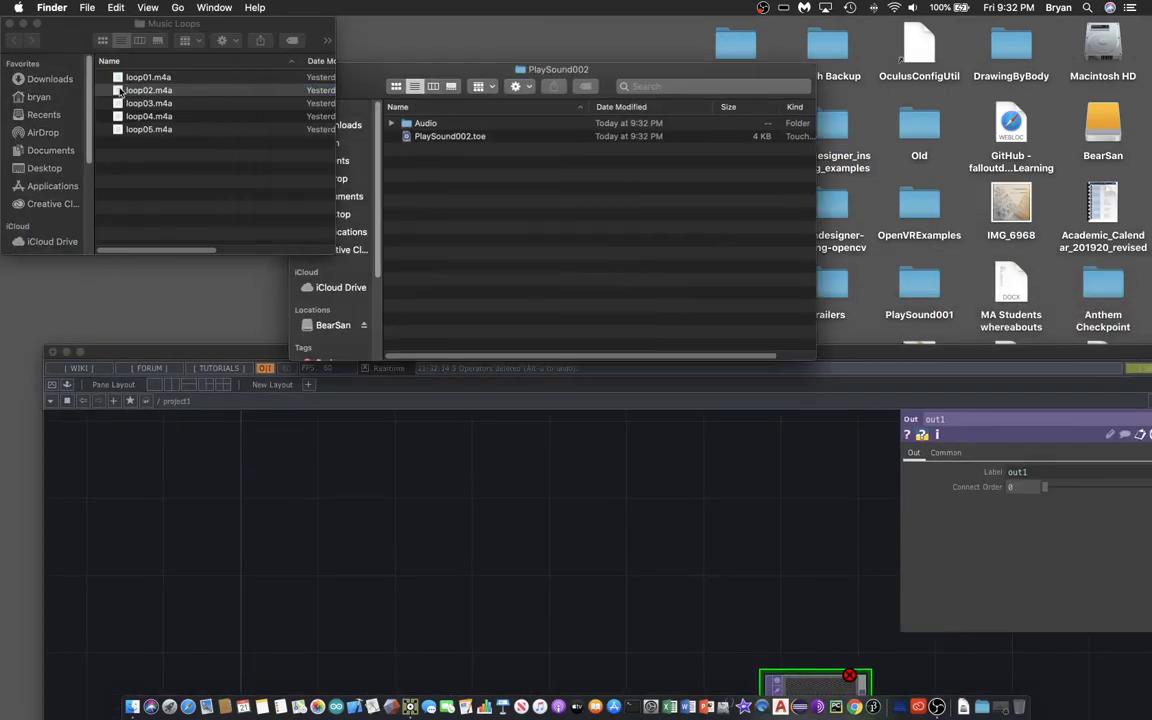
left_click(120, 92)
right_click(120, 92)
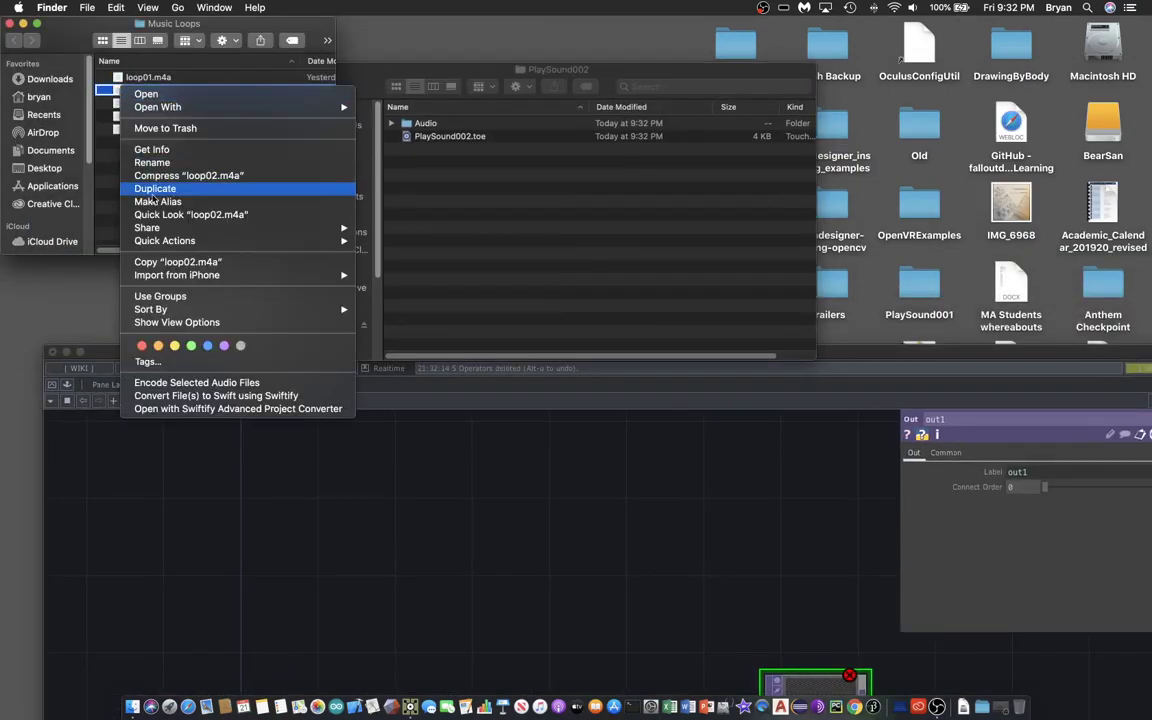
left_click(178, 261)
- Paste loop02.m4a into PlaySound002/Audio and drag it into the network as loop02
left_click(604, 258)
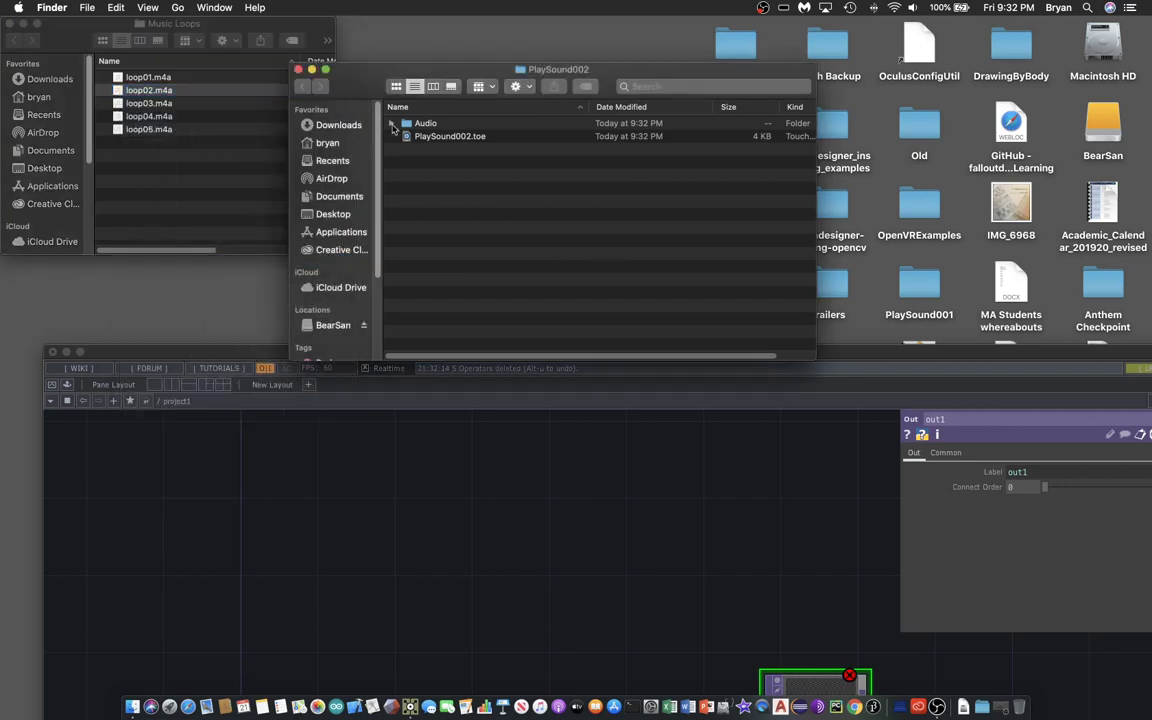
double_click(406, 124)
right_click(450, 178)
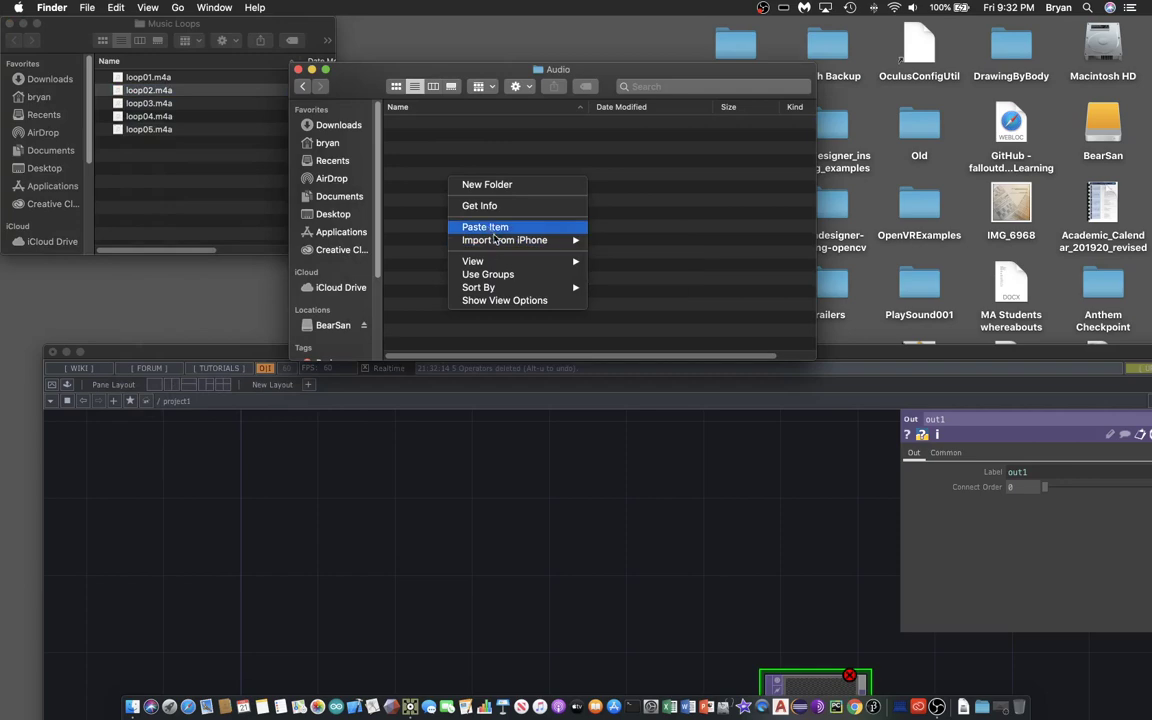
left_click(485, 227)
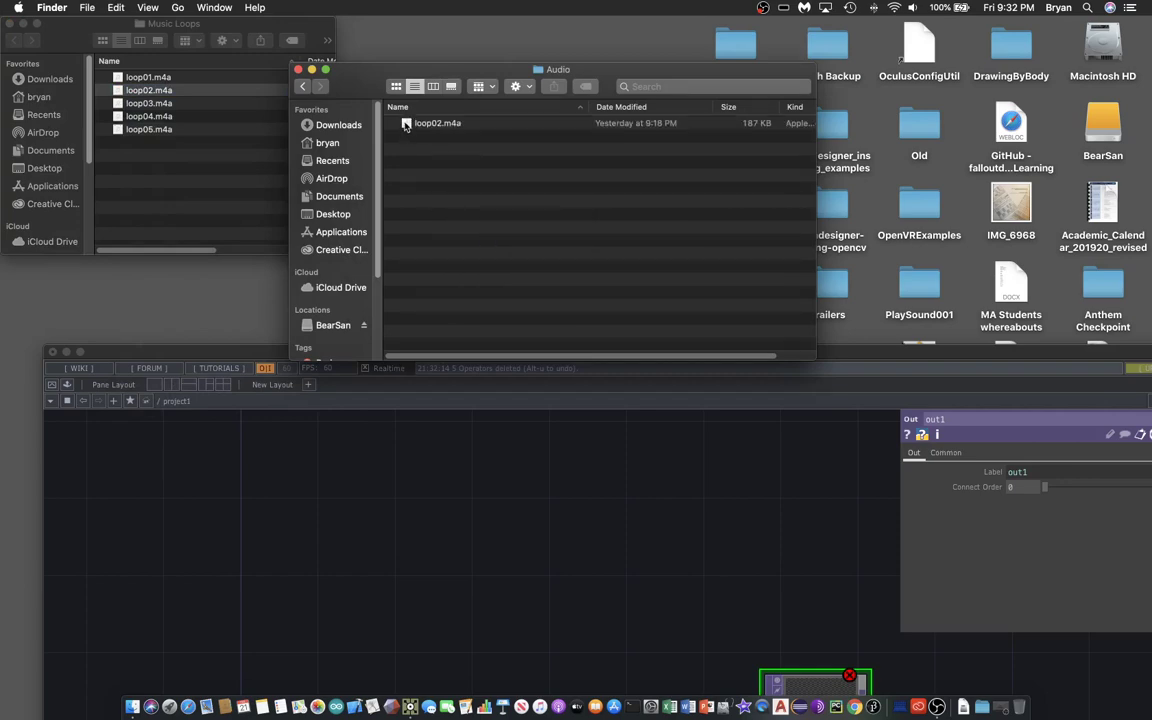
left_click_drag(420, 123, 405, 545)
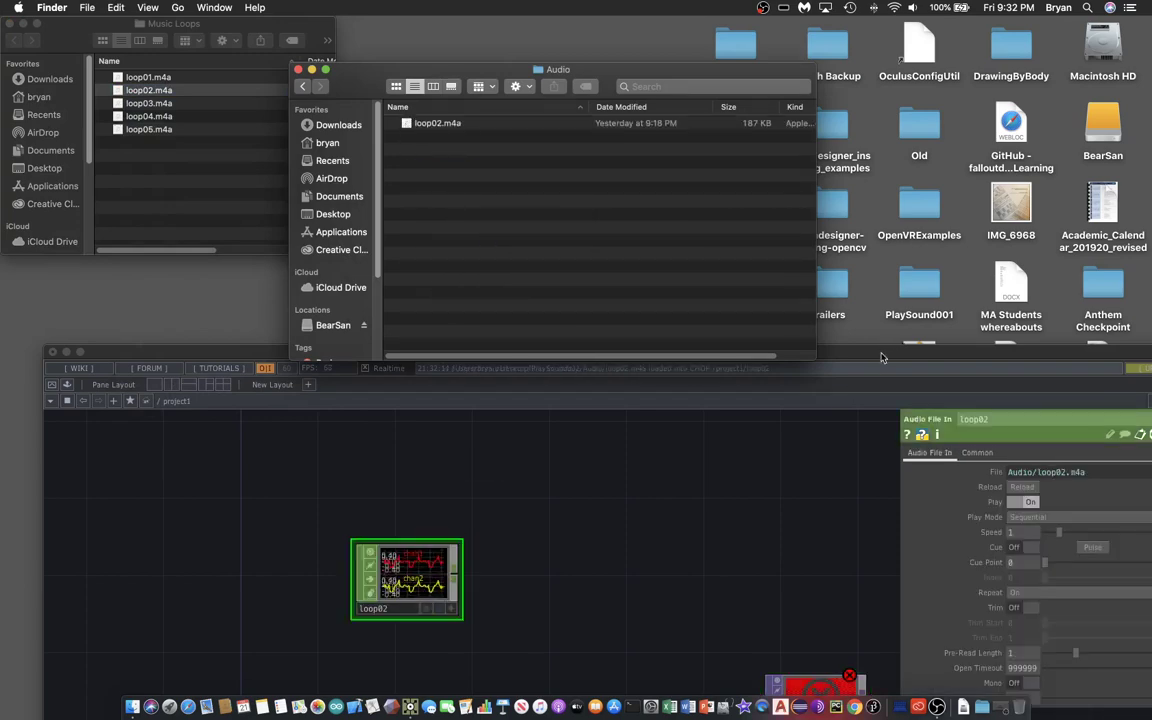
- Add an Audio Device Out CHOP audiodevout1 below loop02 and wire loop02 into it
double_click(837, 352)
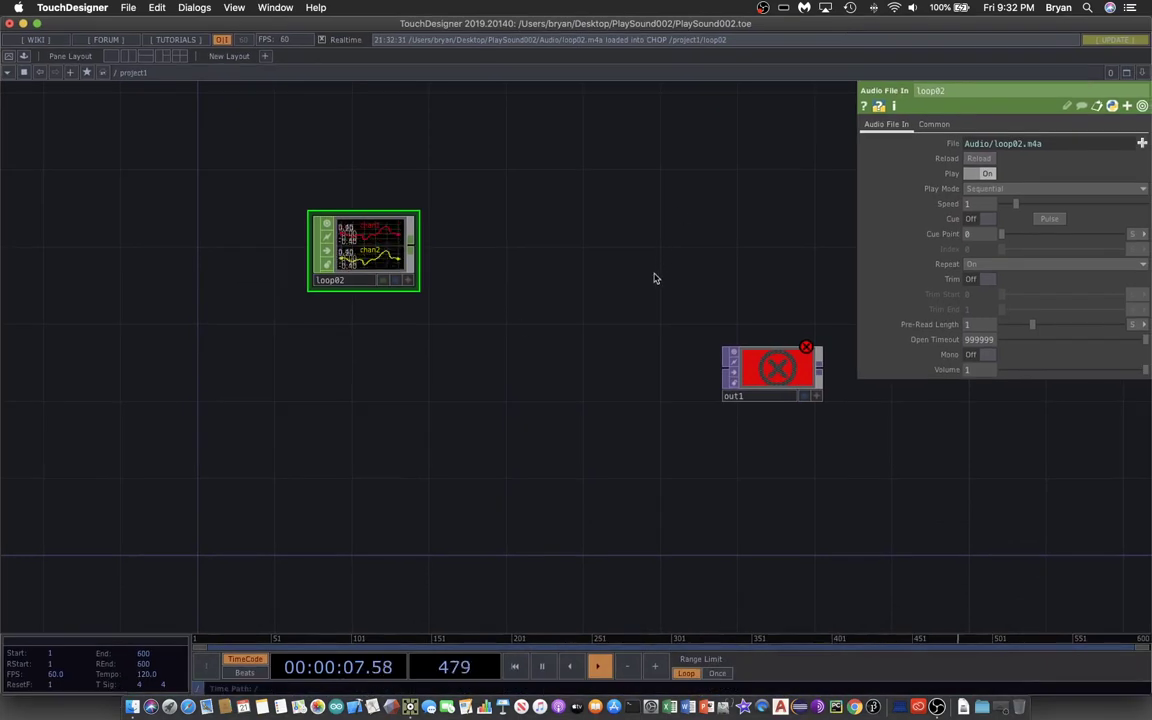
left_click_drag(357, 233, 300, 214)
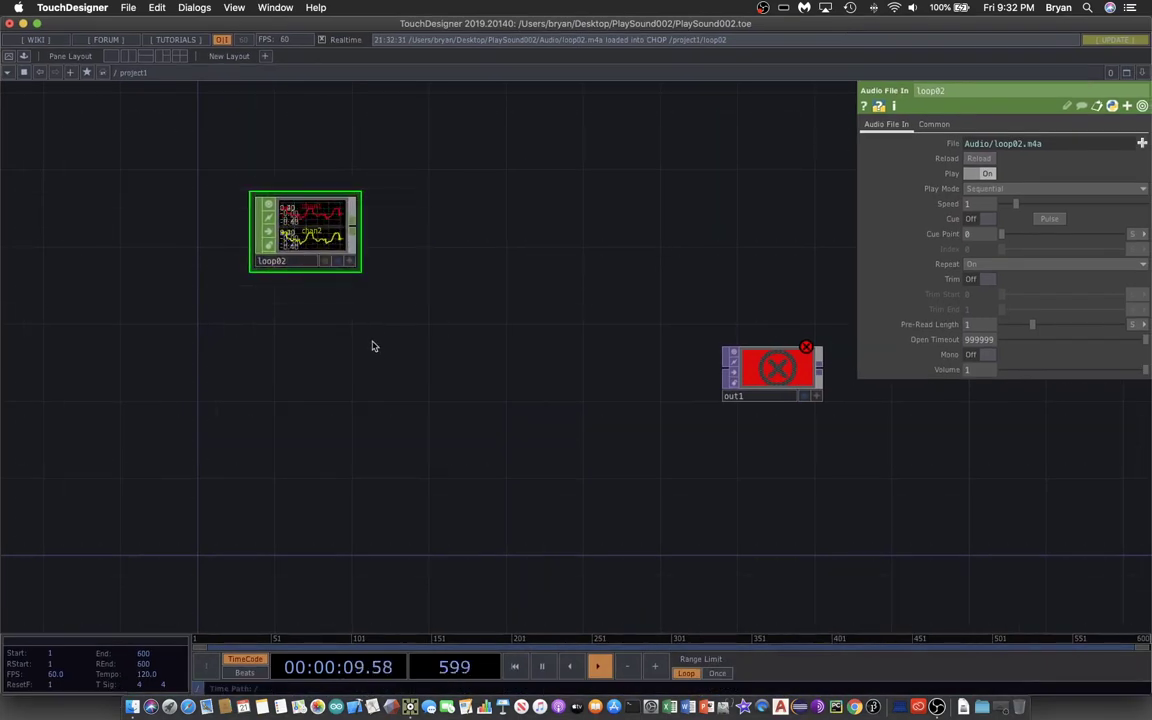
key("Tab")
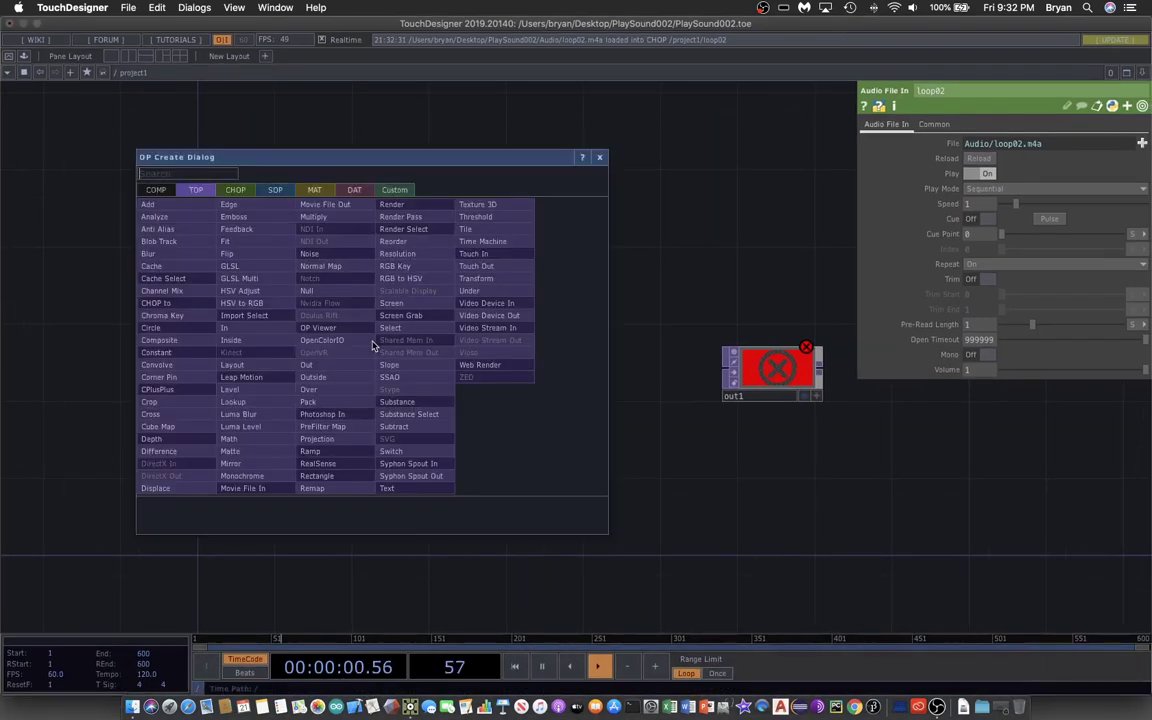
left_click(235, 189)
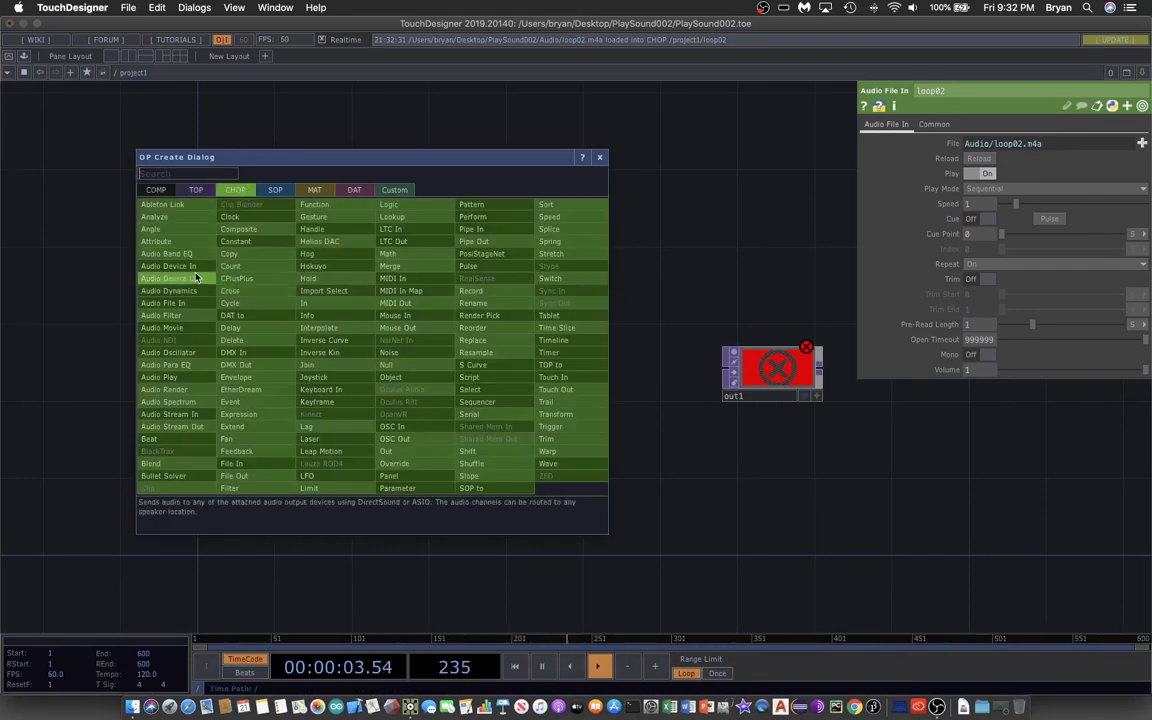
left_click(196, 278)
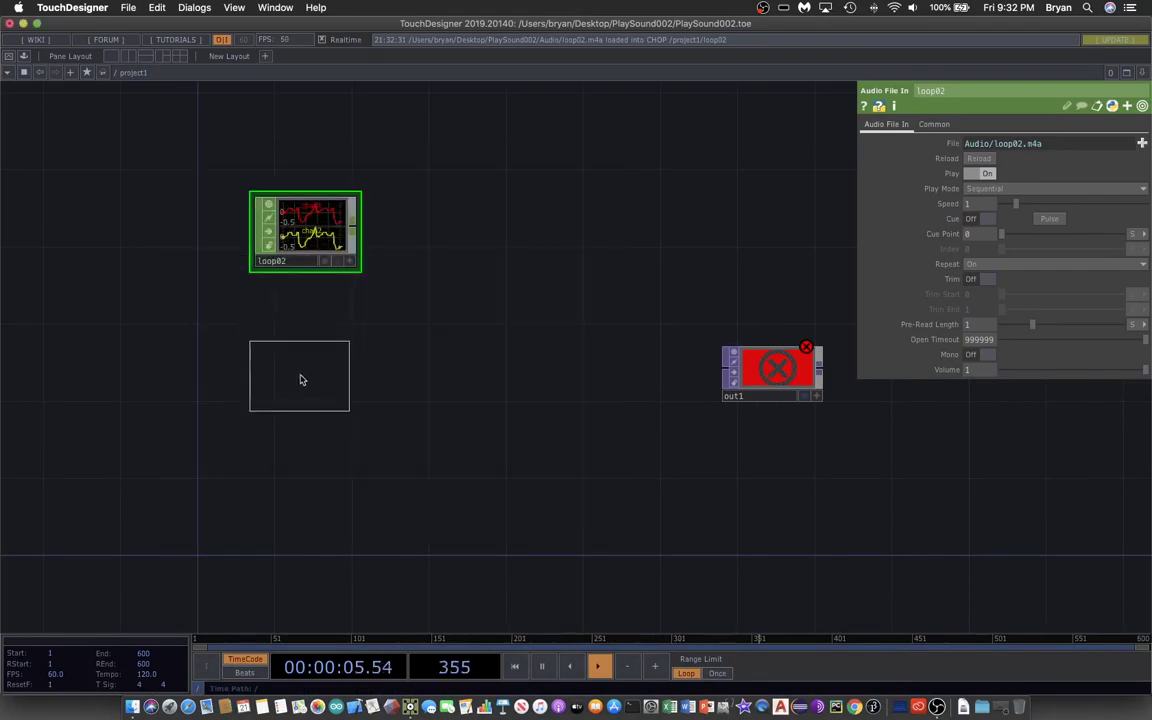
left_click(302, 377)
left_click(352, 231)
left_click(253, 356)
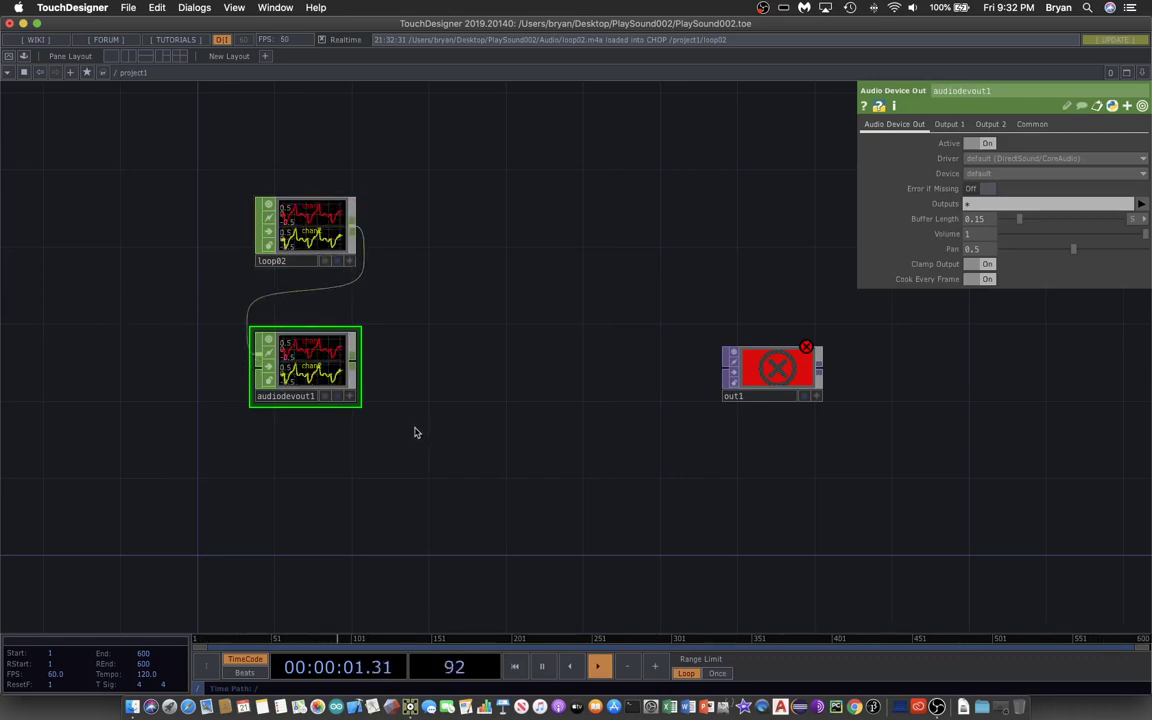
- Adjust the playback volume and save the project as PlaySound002.1.toe
key("XF86AudioRaiseVolume")
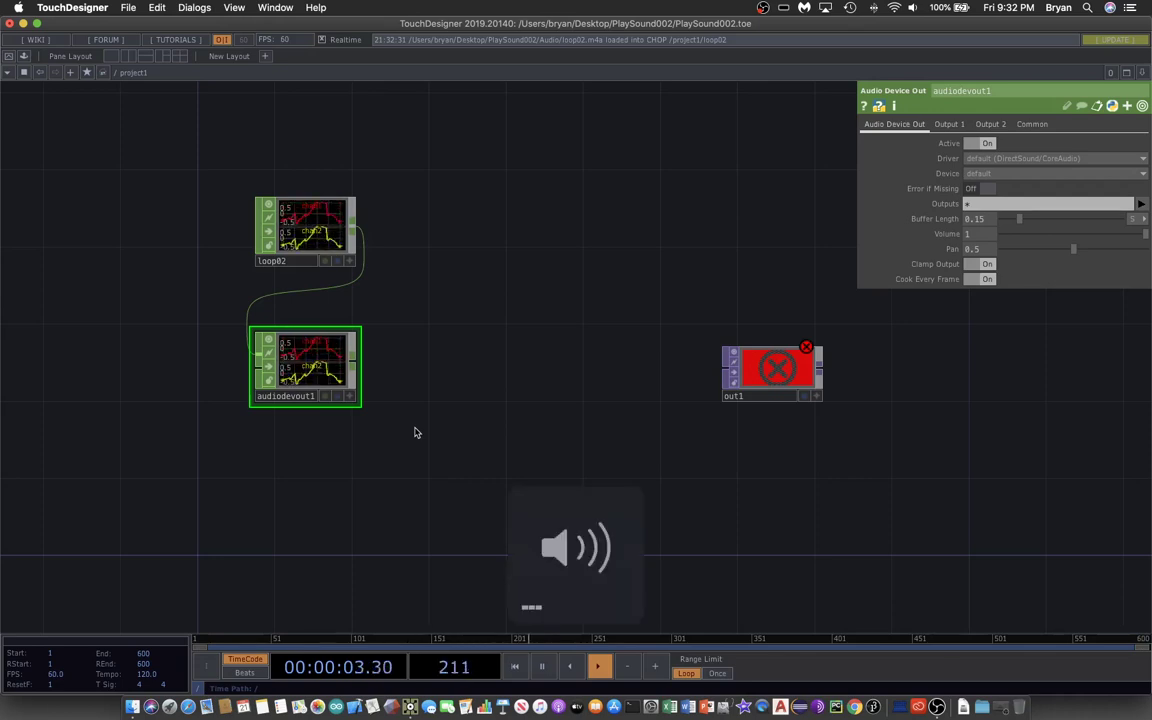
key("XF86AudioLowerVolume")
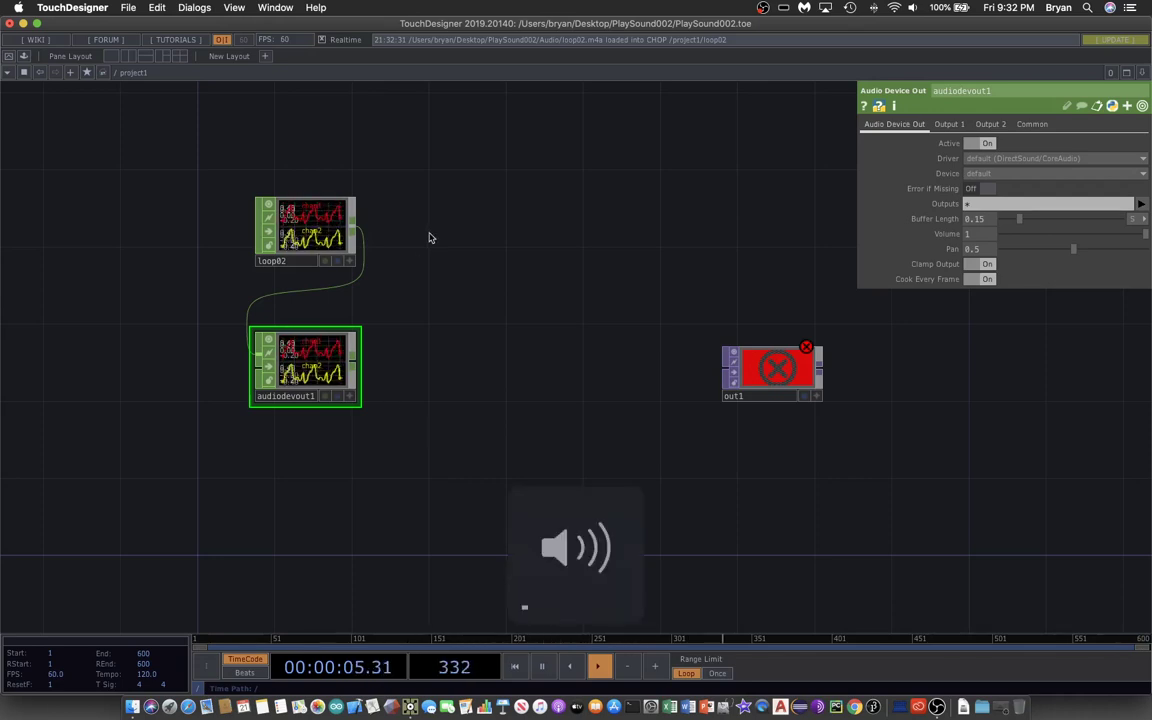
left_click_drag(468, 409, 379, 422)
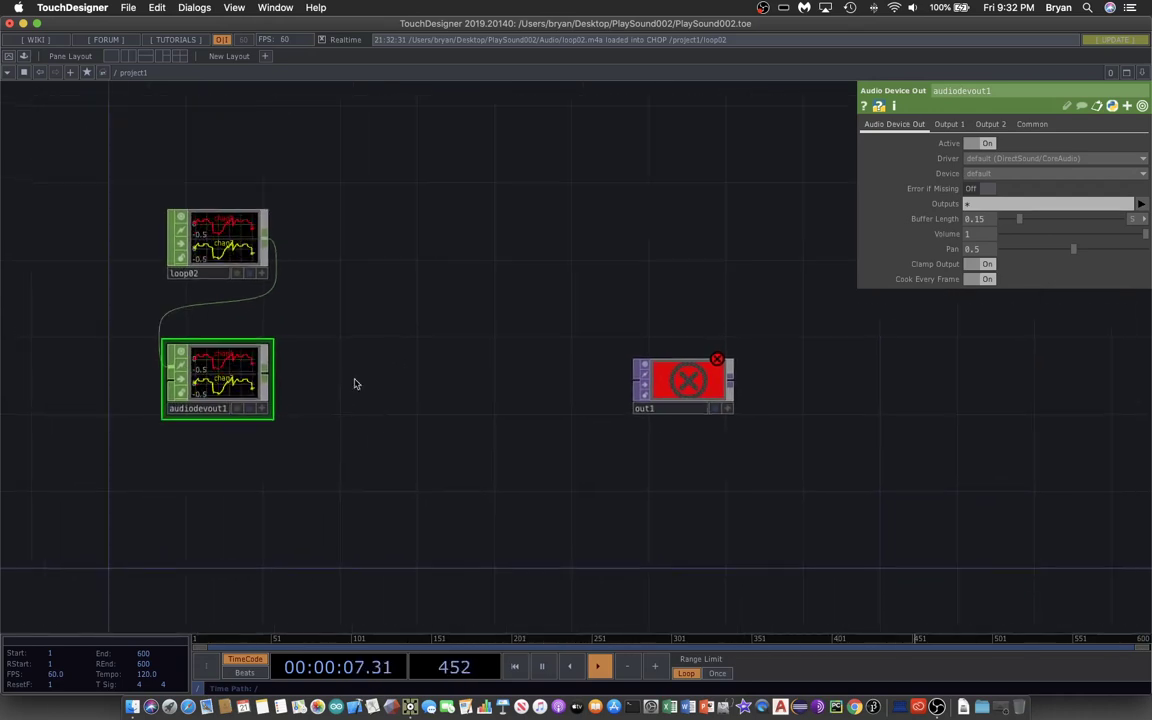
left_click(124, 7)
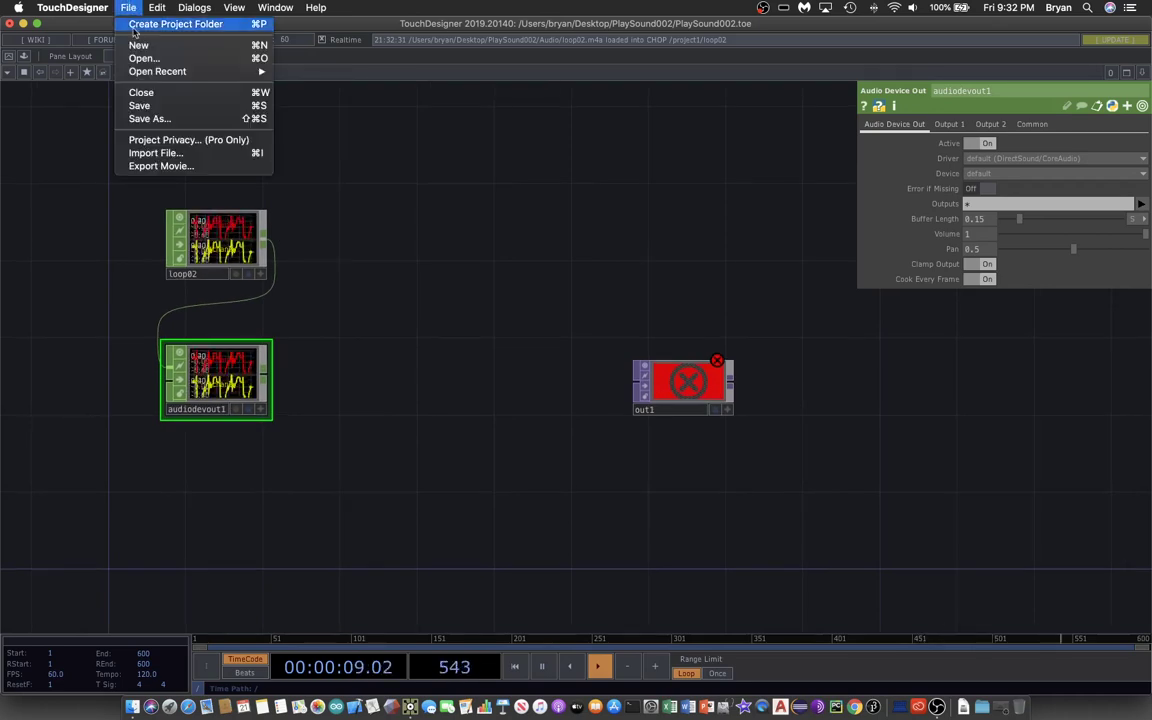
left_click(140, 106)
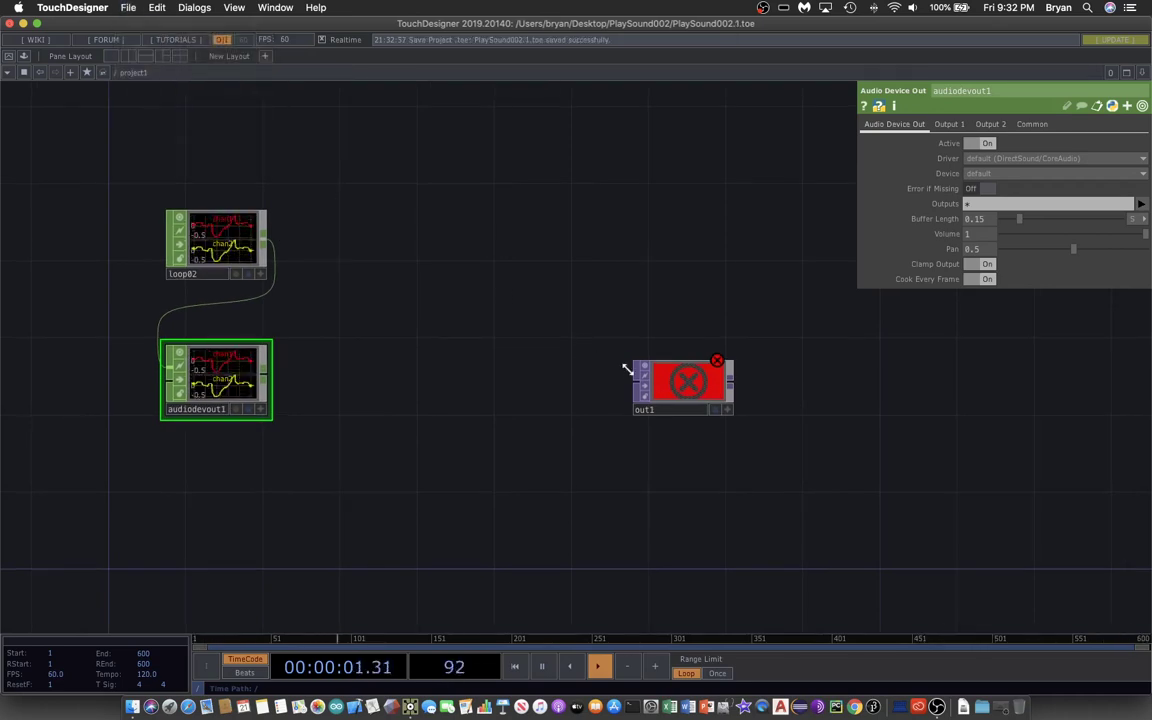
left_click_drag(695, 393, 750, 412)
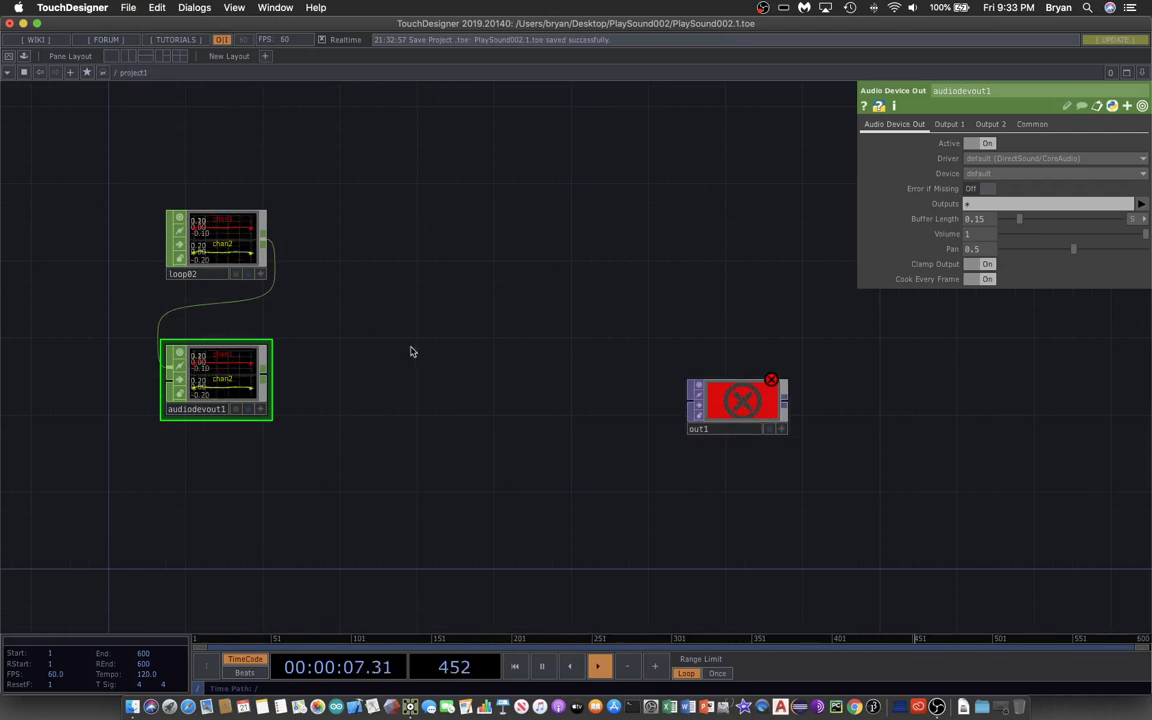
- Add an Audio Spectrum CHOP audiospect1 and feed loop02's output into it
key("Tab")
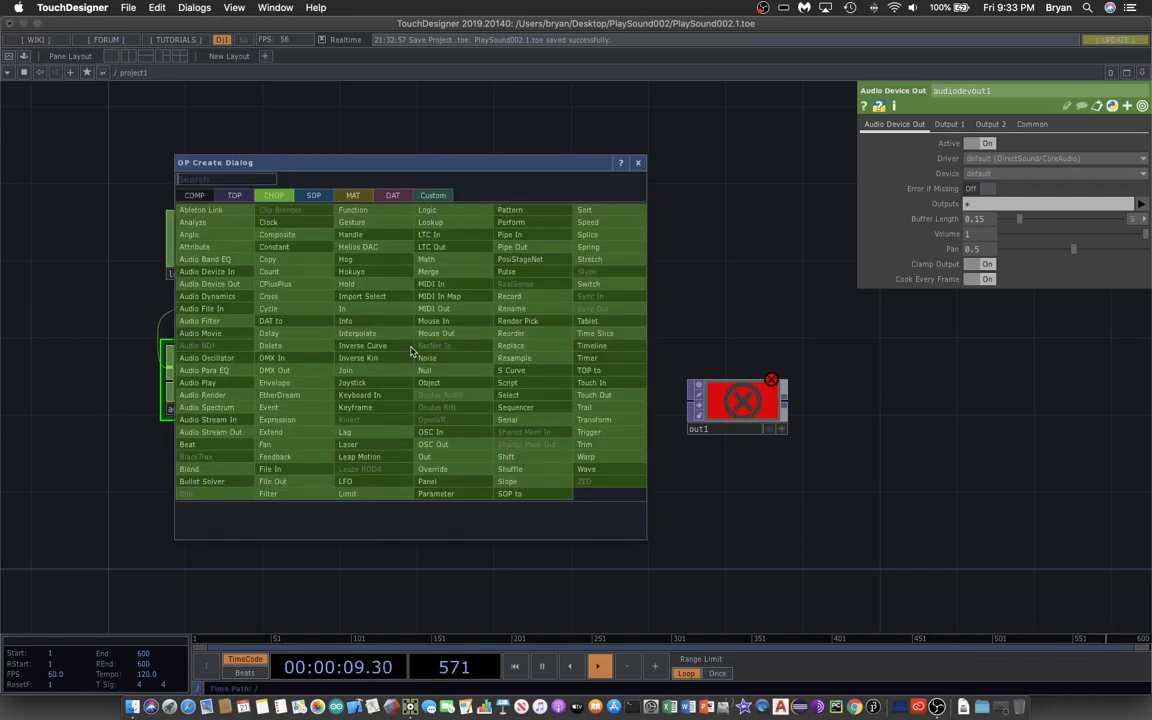
left_click_drag(329, 166, 534, 130)
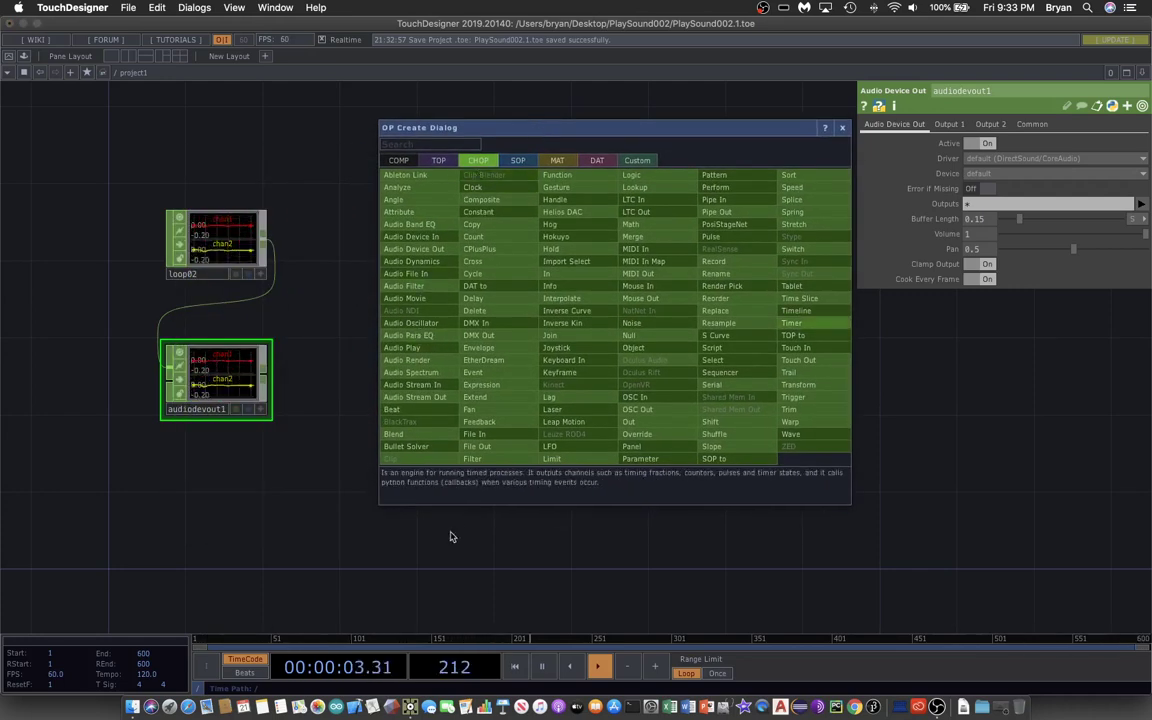
left_click(410, 374)
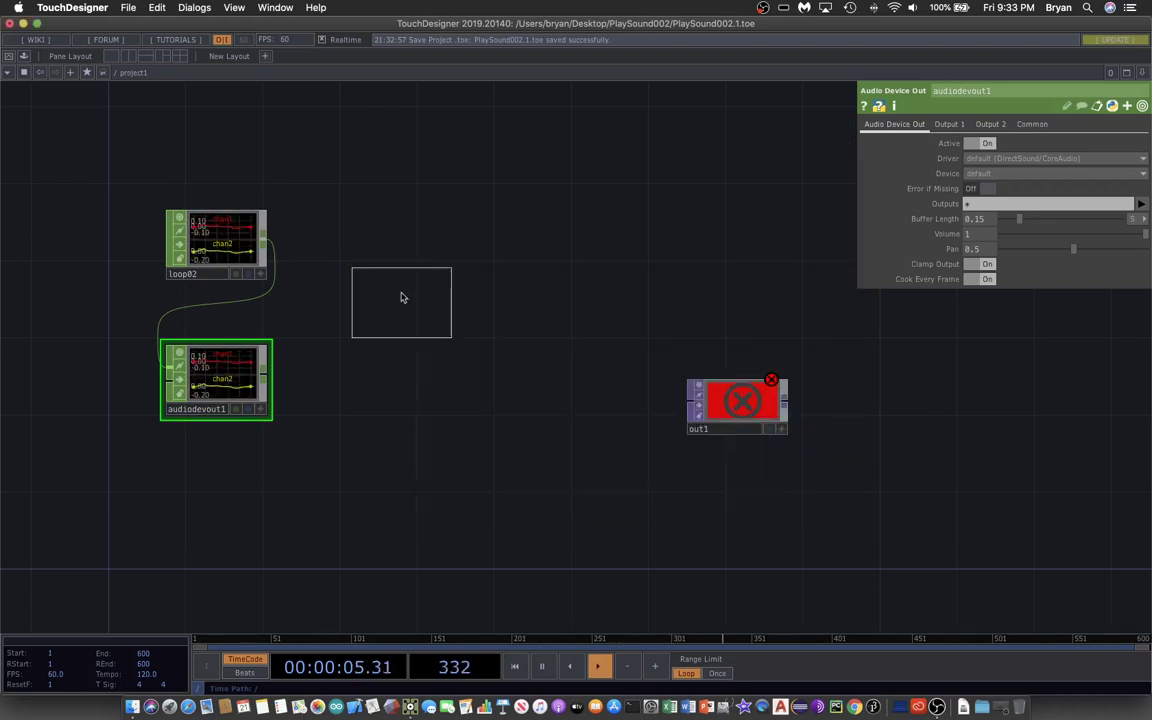
left_click(400, 246)
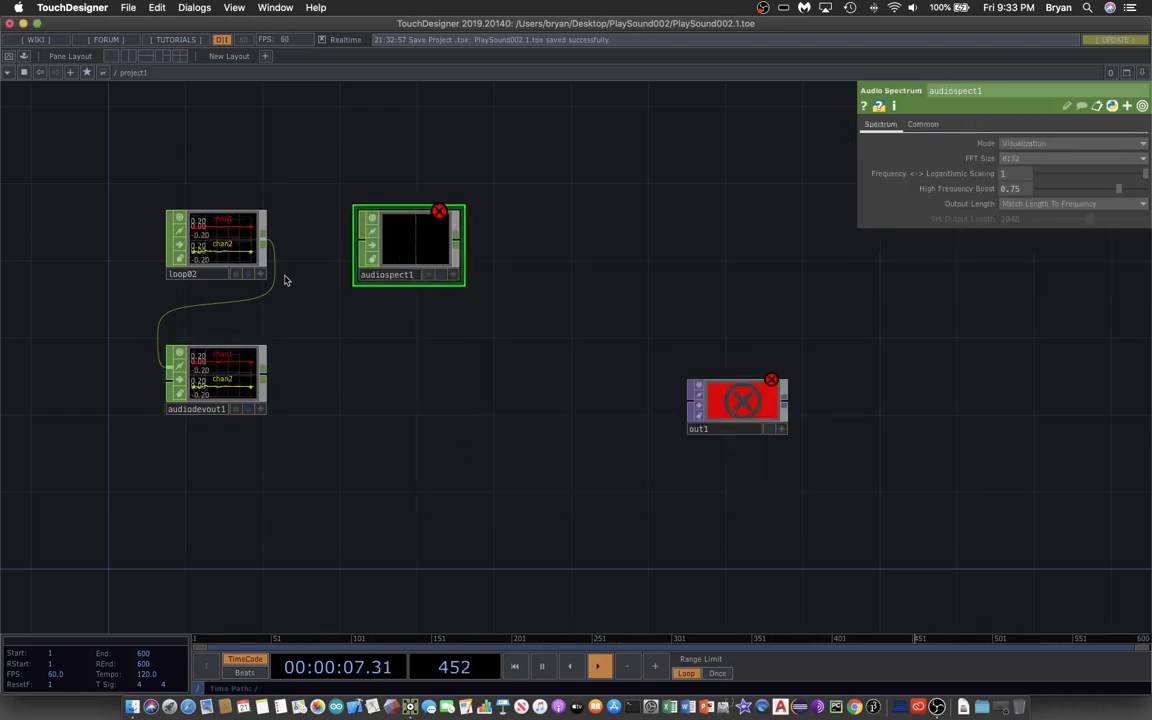
left_click_drag(268, 244, 364, 240)
- Preview audiospect1's live frequency spectrum in a floating viewer, then close it
right_click(420, 243)
left_click(470, 229)
left_click_drag(522, 131, 575, 140)
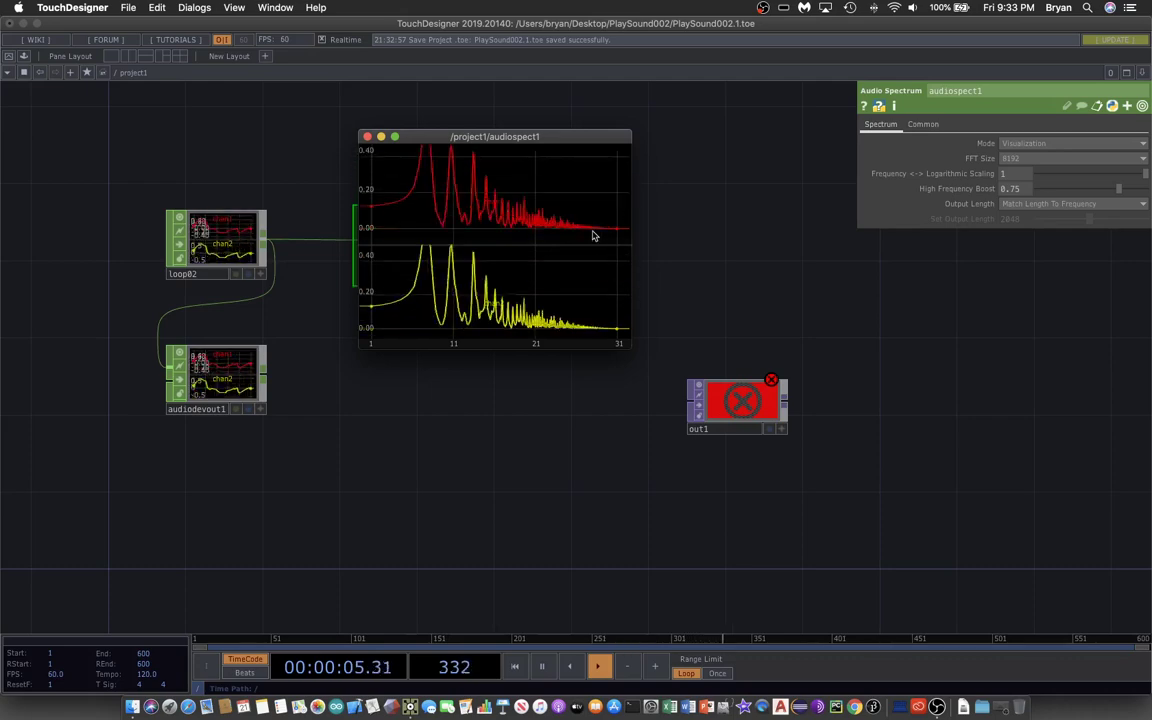
left_click(367, 137)
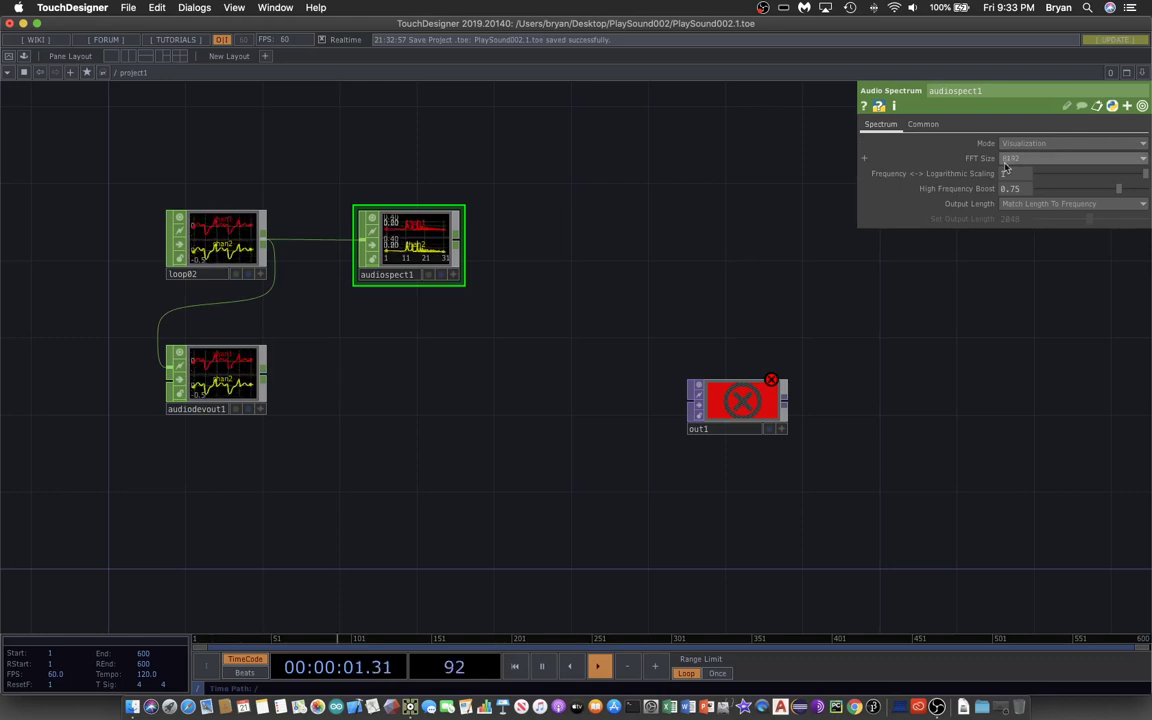
scroll(519, 373, "up", 2)
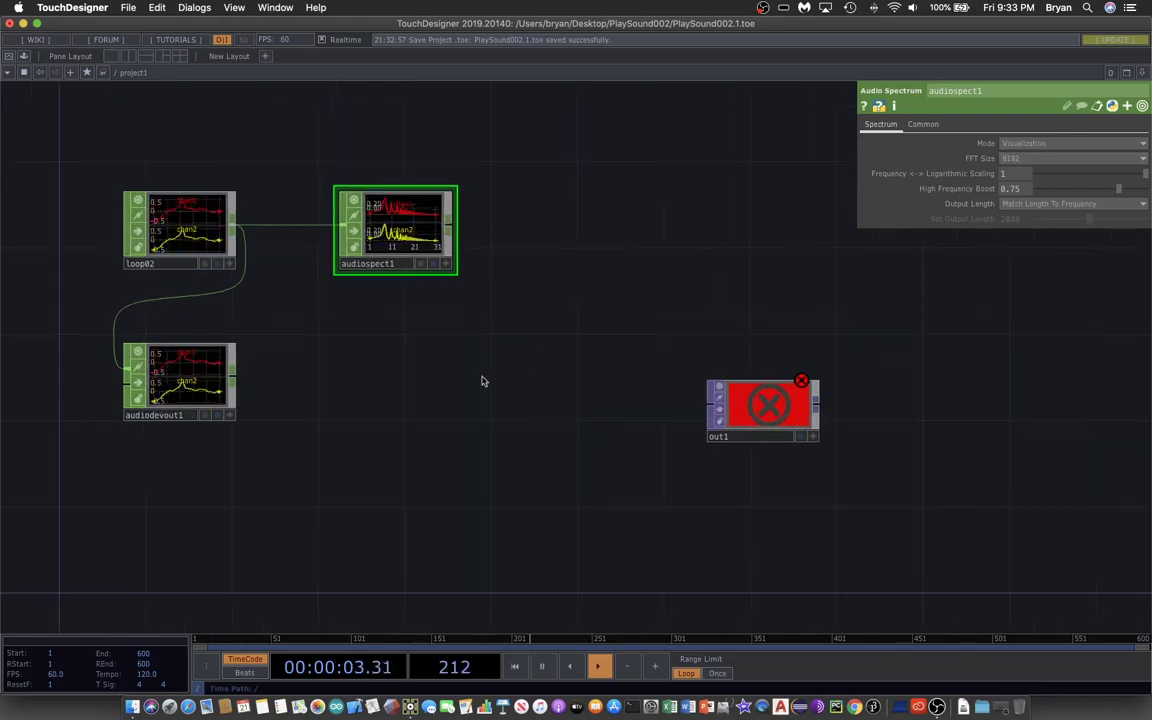
scroll(470, 376, "up", 2)
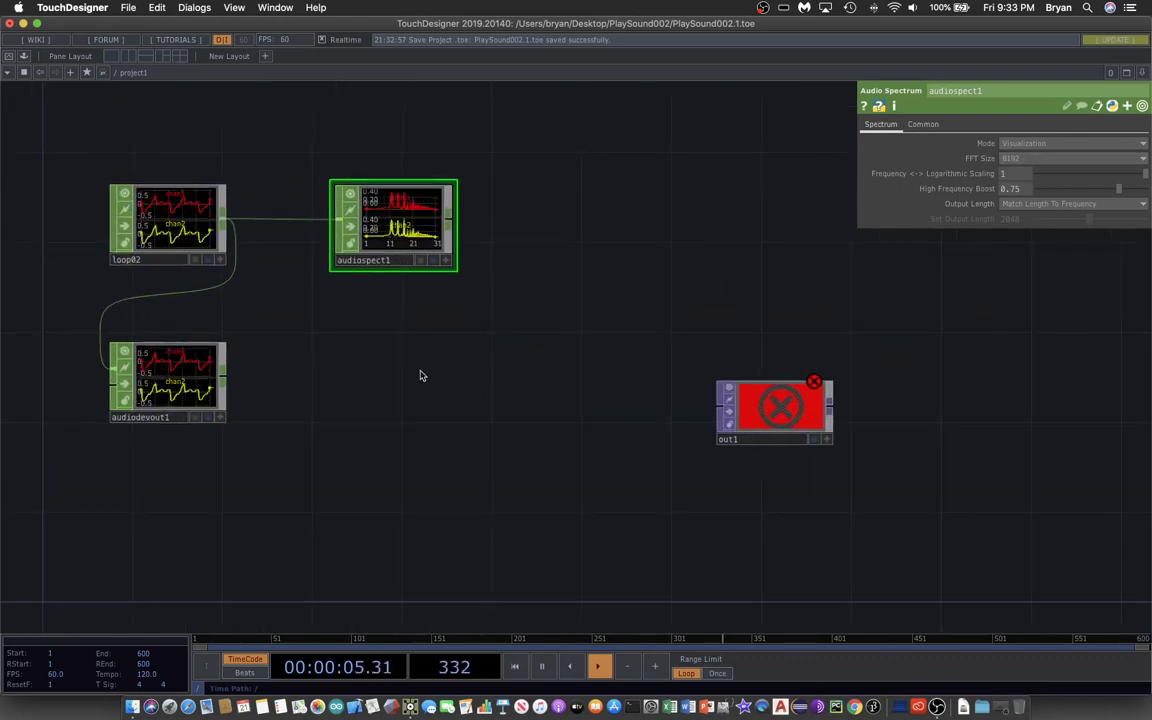
left_click_drag(420, 374, 430, 350)
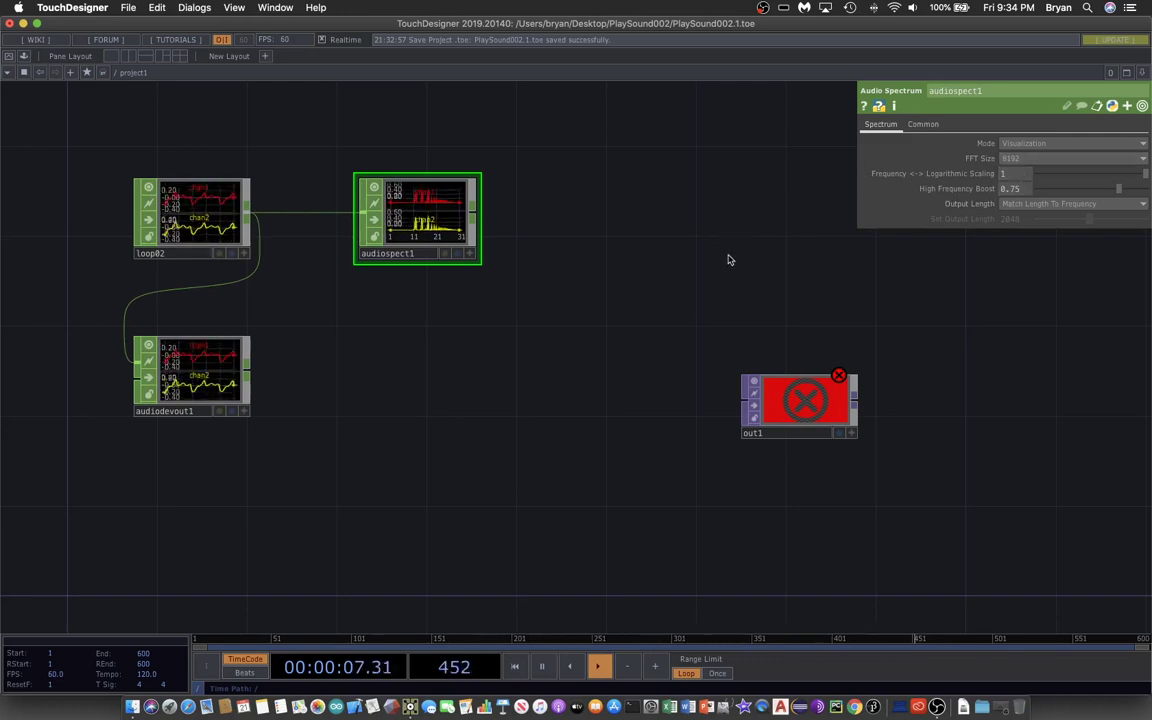
- Set audiospect1's Output Length manually to 1280 and its FFT Size to 2048
left_click(1014, 205)
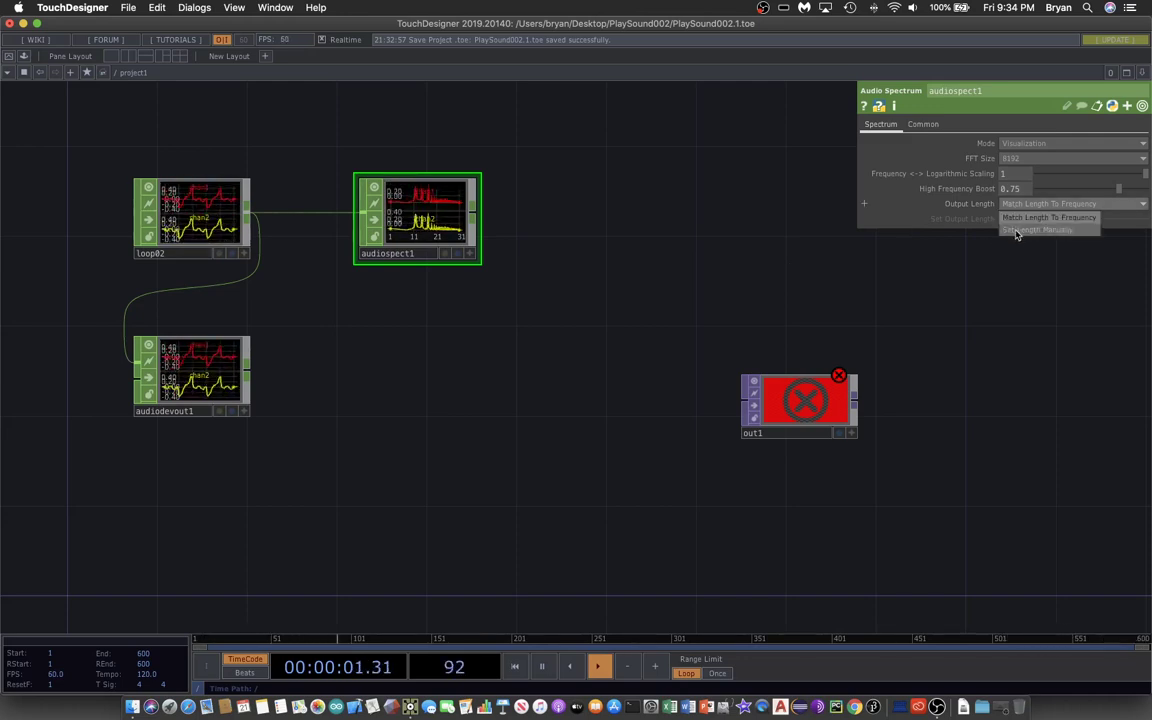
left_click(1016, 230)
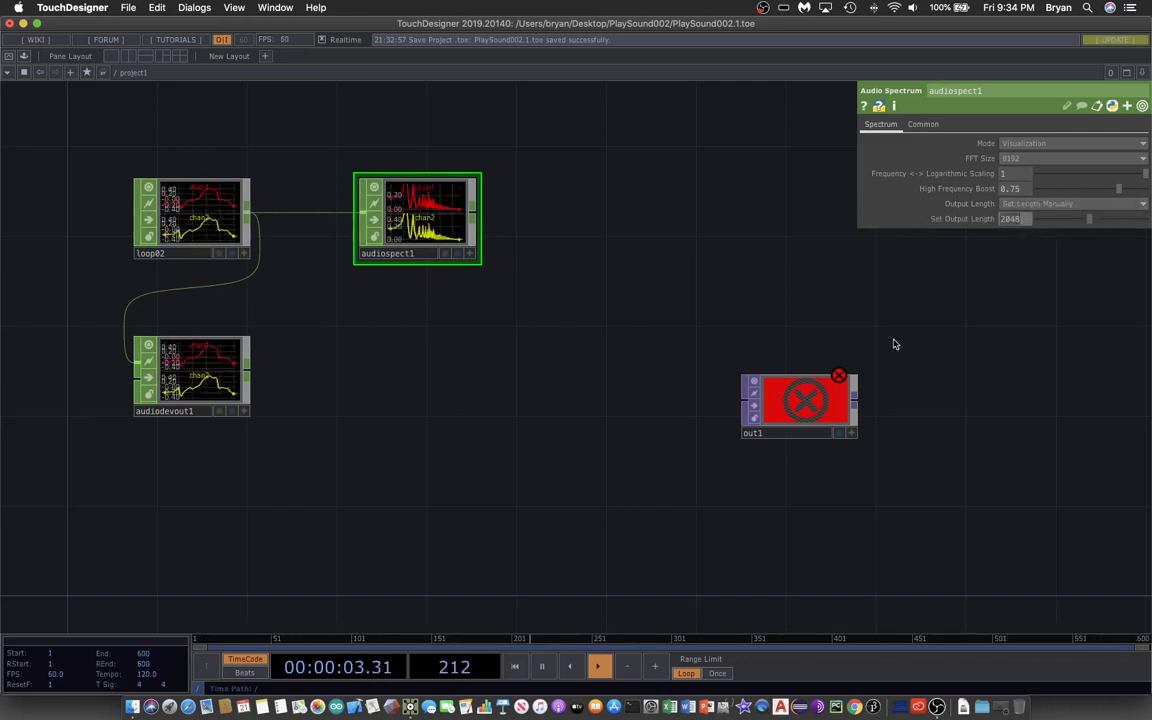
type("1280")
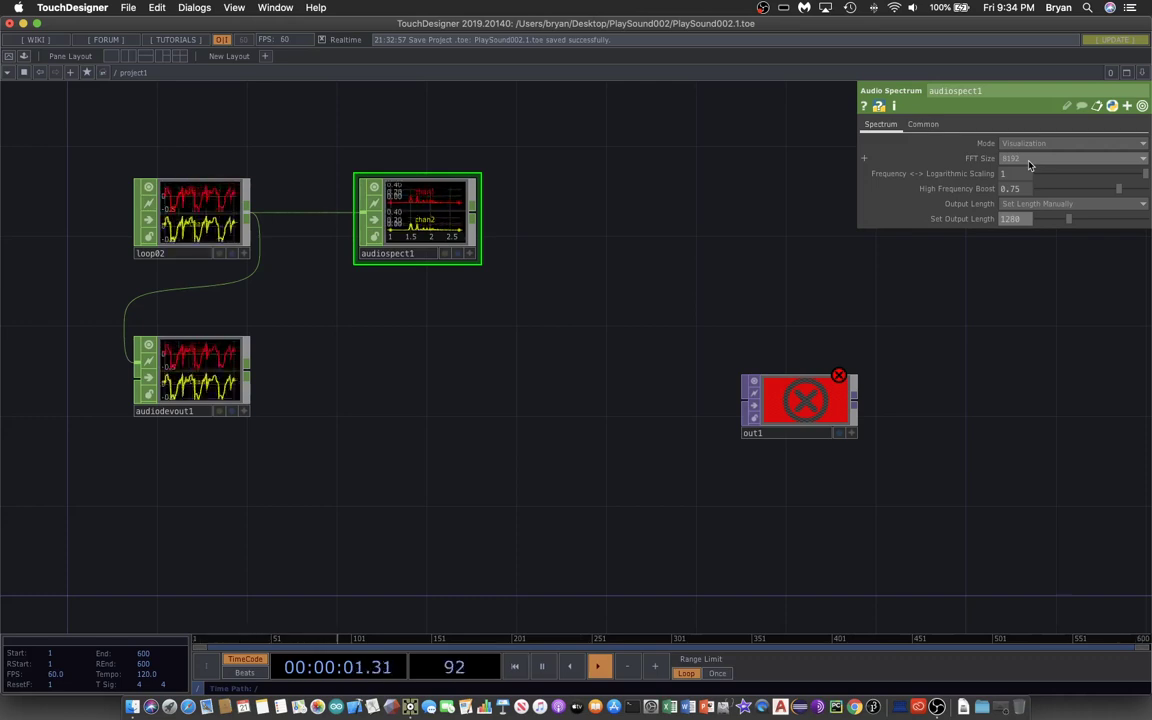
left_click(1028, 161)
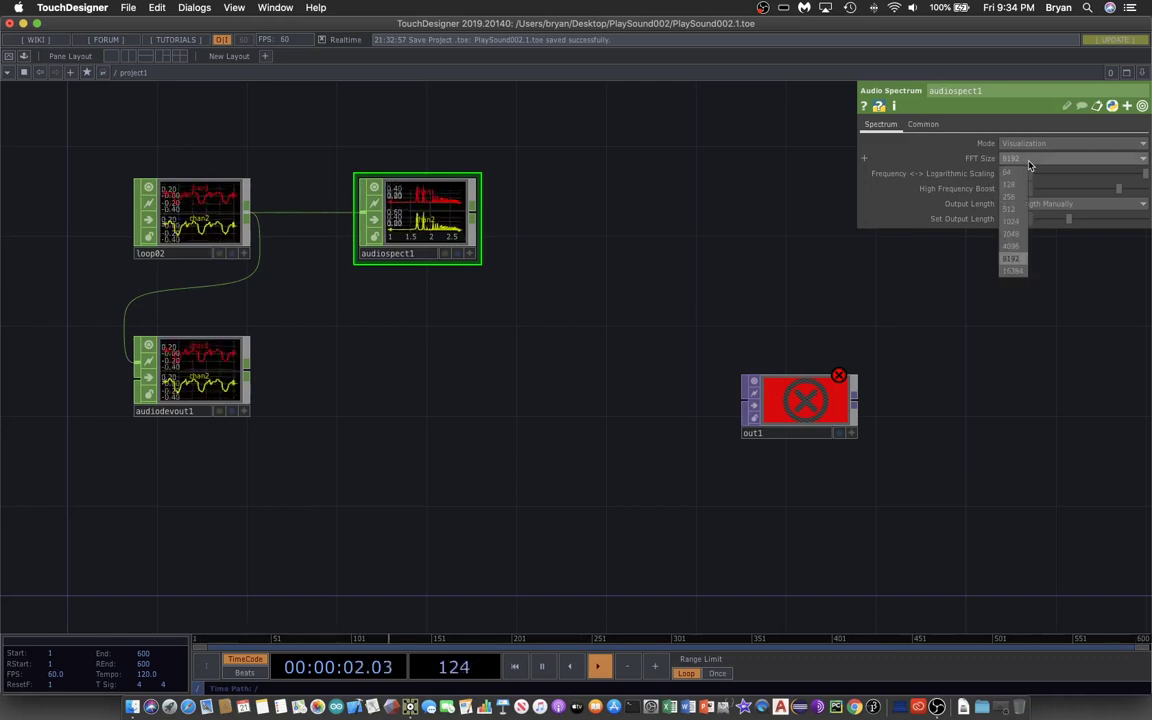
left_click(1013, 235)
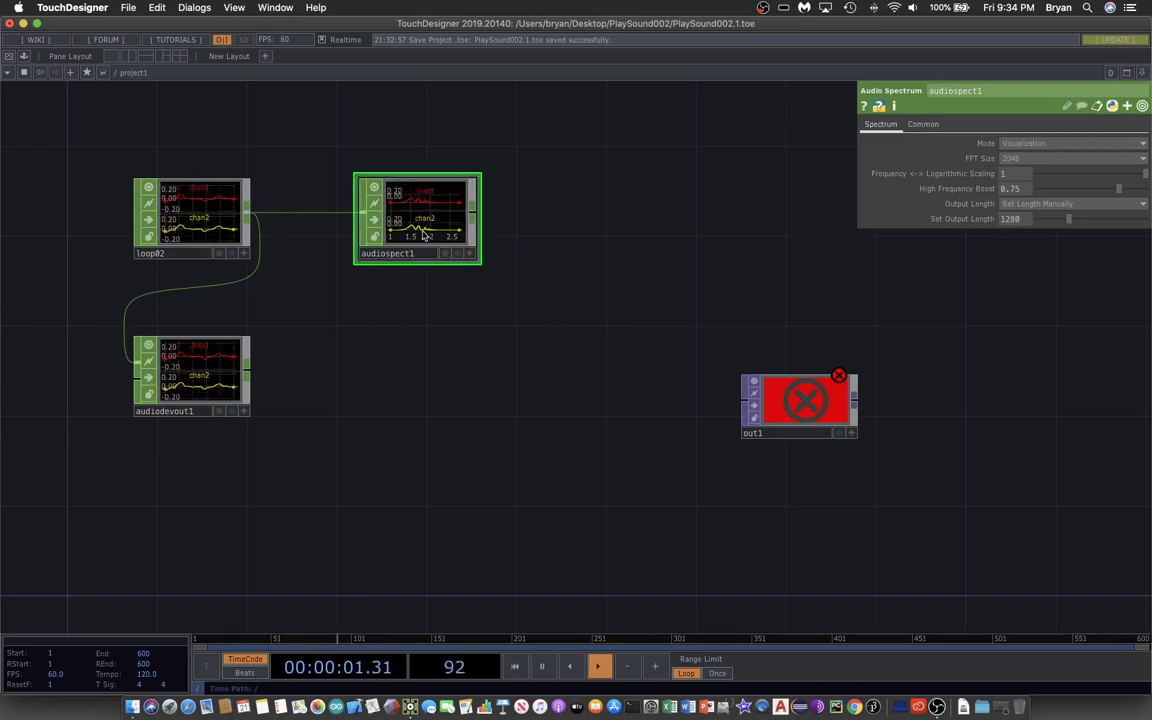
left_click_drag(424, 236, 400, 232)
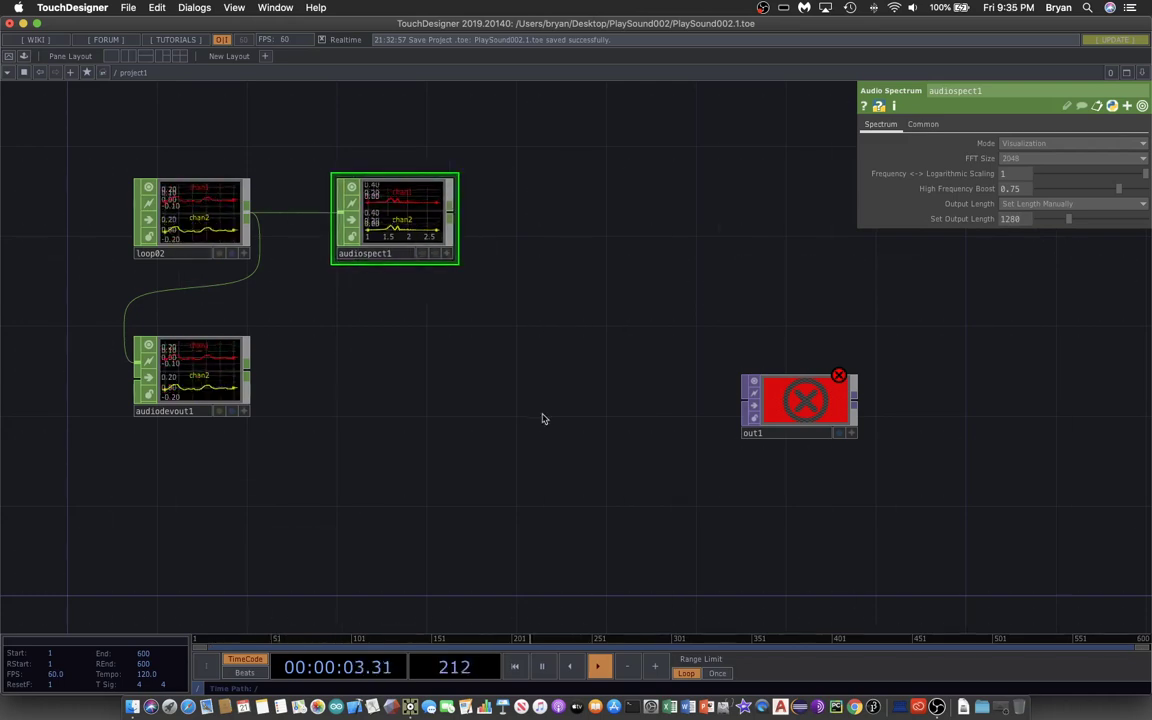
- Add a Select CHOP select1 after audiospect1 keeping only chan1, and move out1 right
key("Tab")
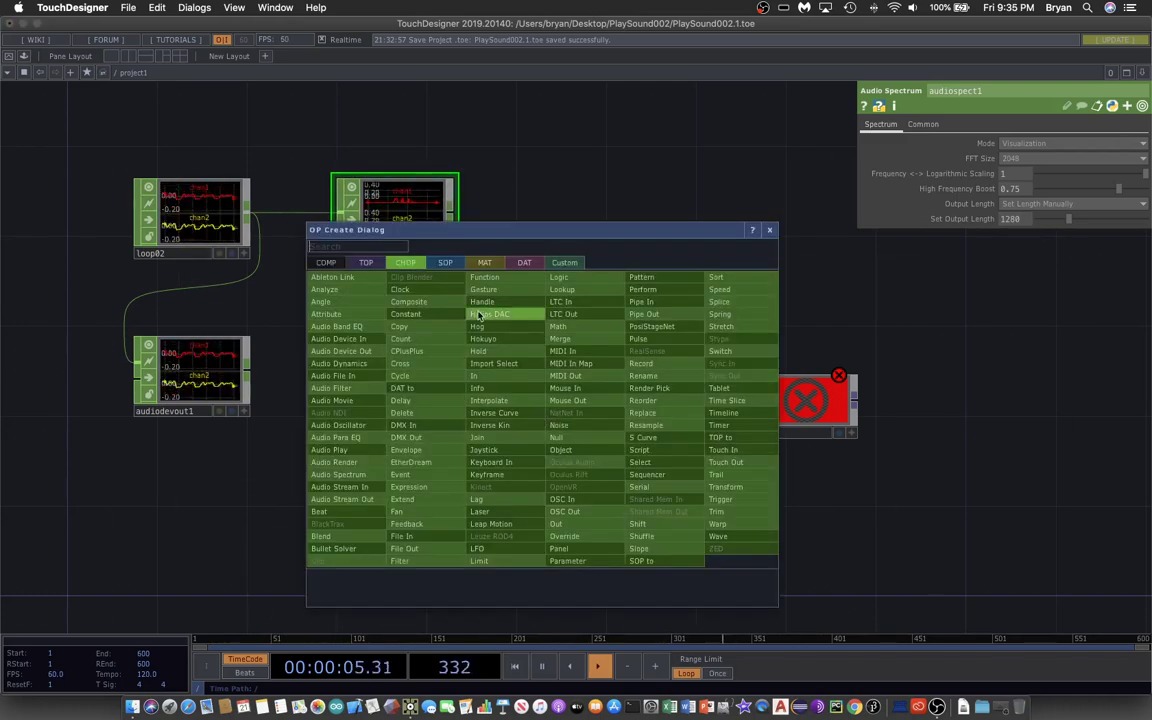
left_click_drag(475, 234, 643, 185)
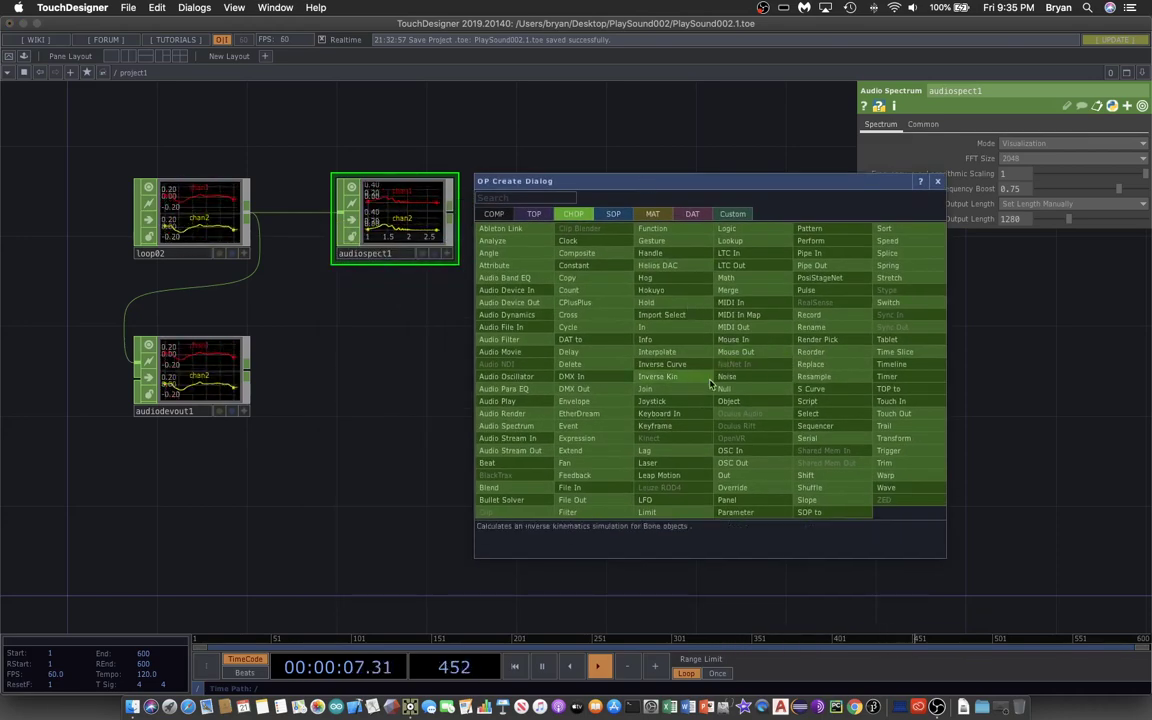
left_click(807, 413)
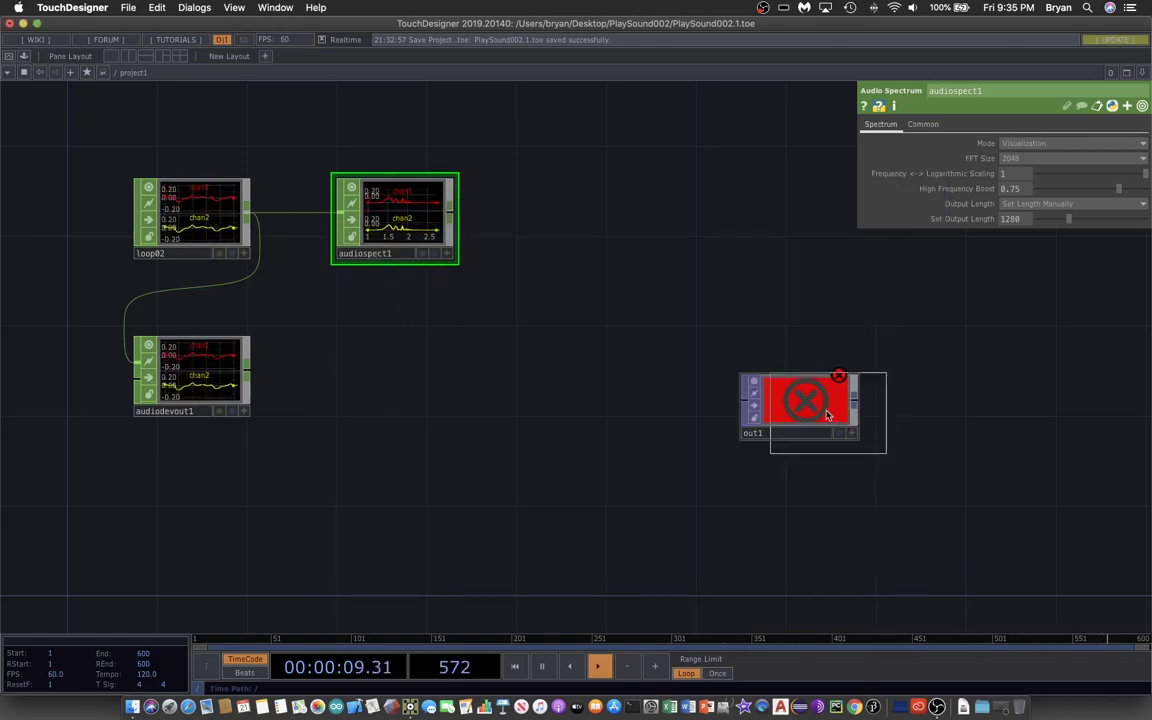
left_click(563, 229)
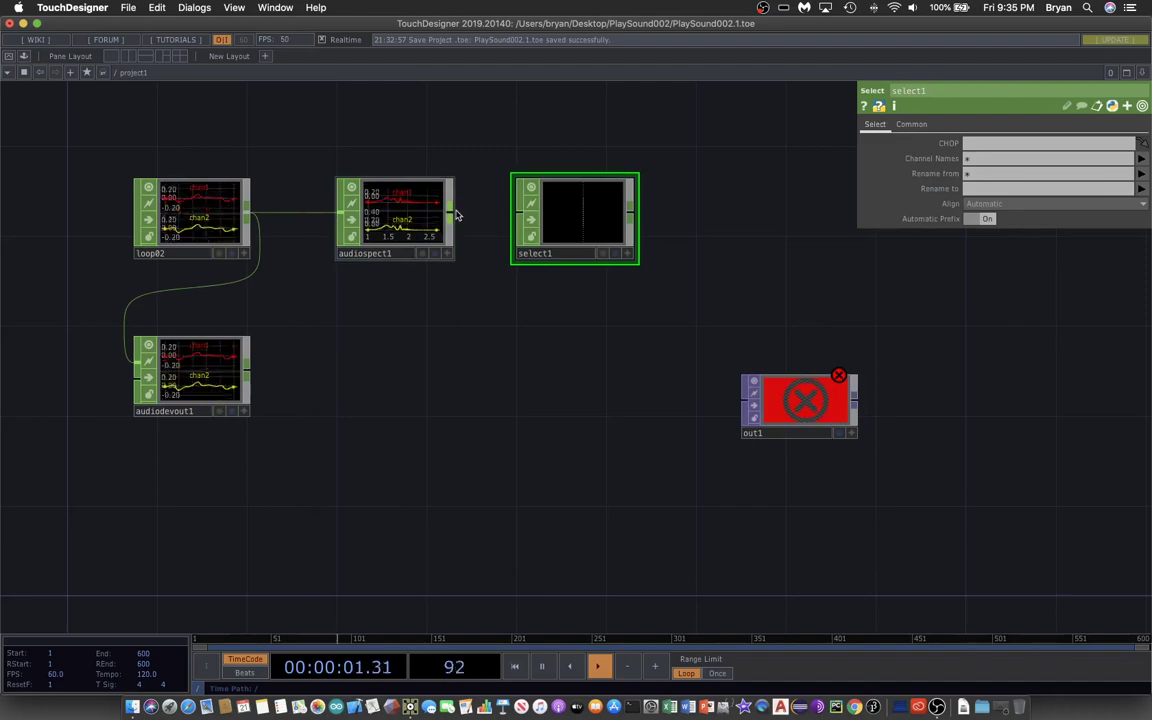
left_click_drag(456, 215, 518, 212)
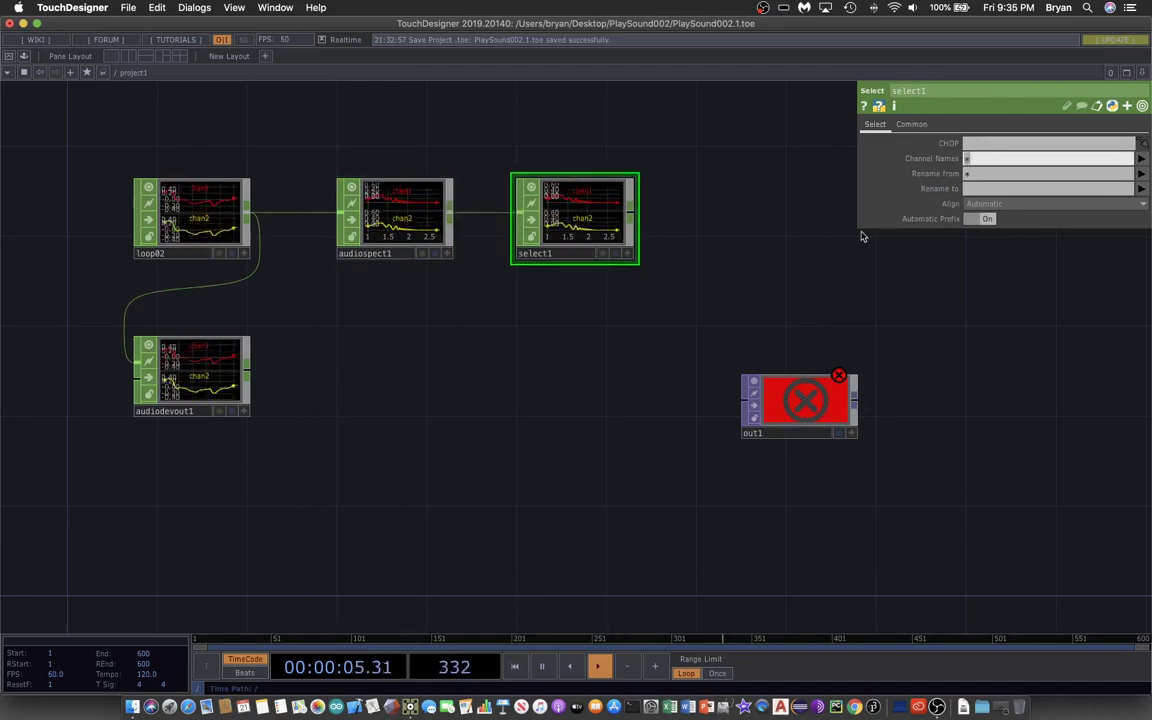
type("chan1")
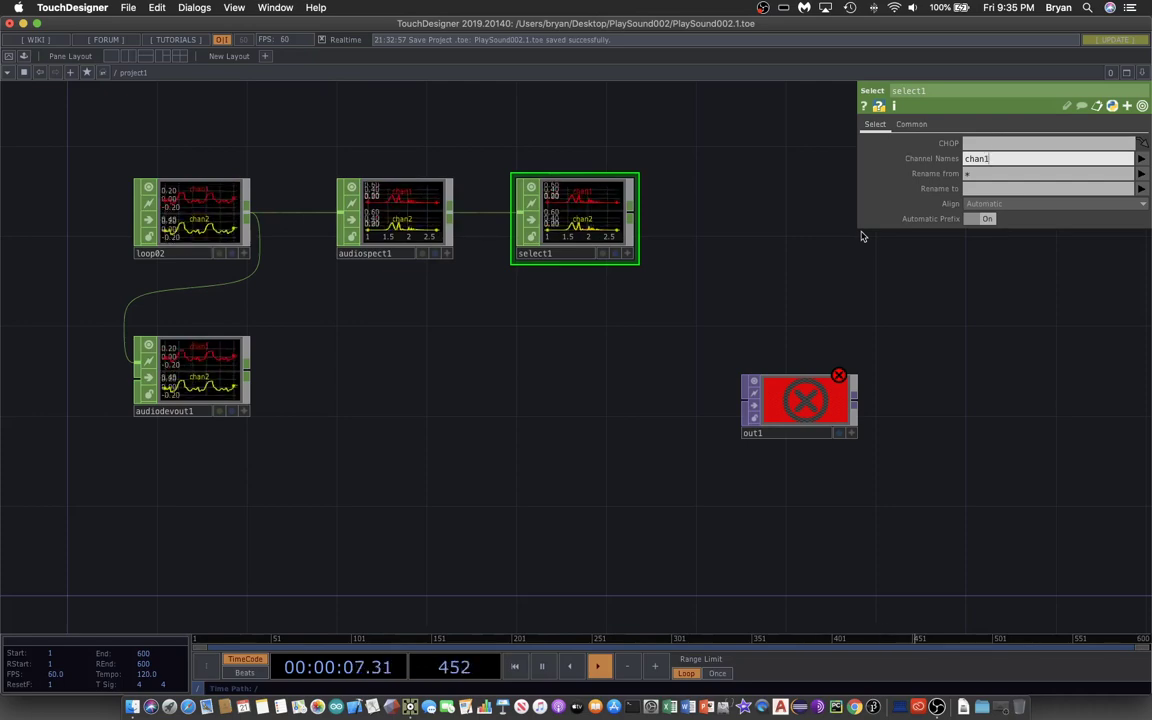
left_click_drag(648, 319, 538, 326)
left_click_drag(700, 425, 812, 425)
- Inspect select1's single-channel spectrum in a floating viewer, then nudge out1 right and down
right_click(484, 222)
left_click(522, 211)
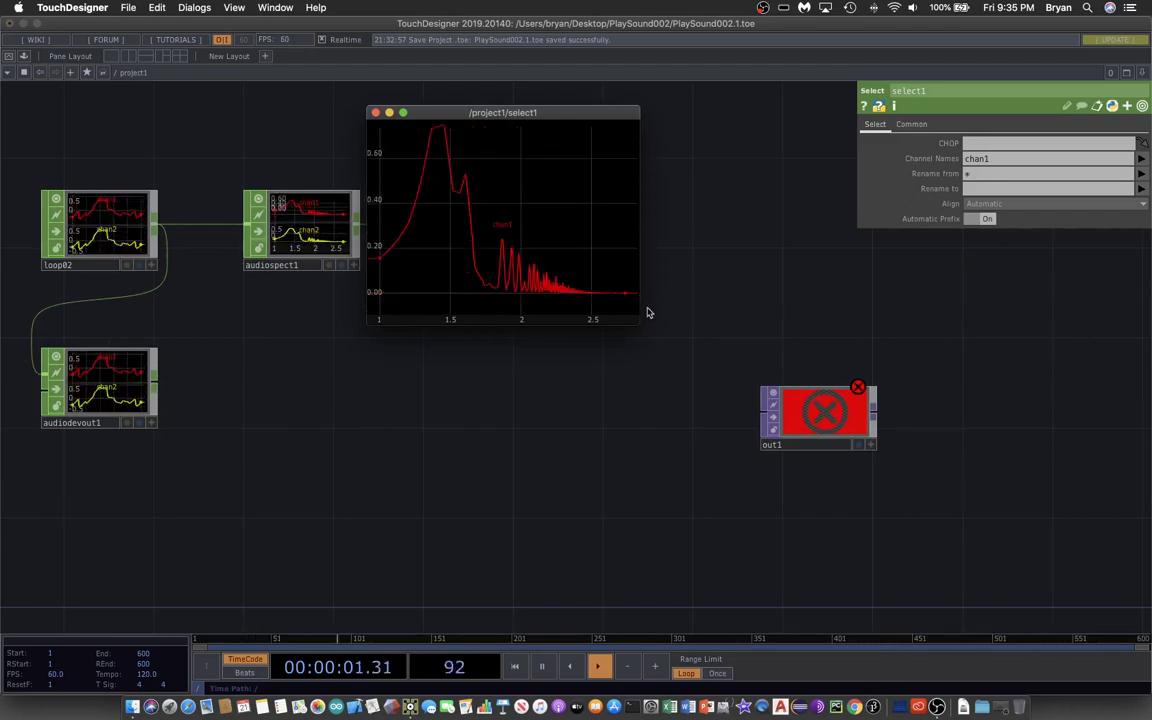
left_click(375, 112)
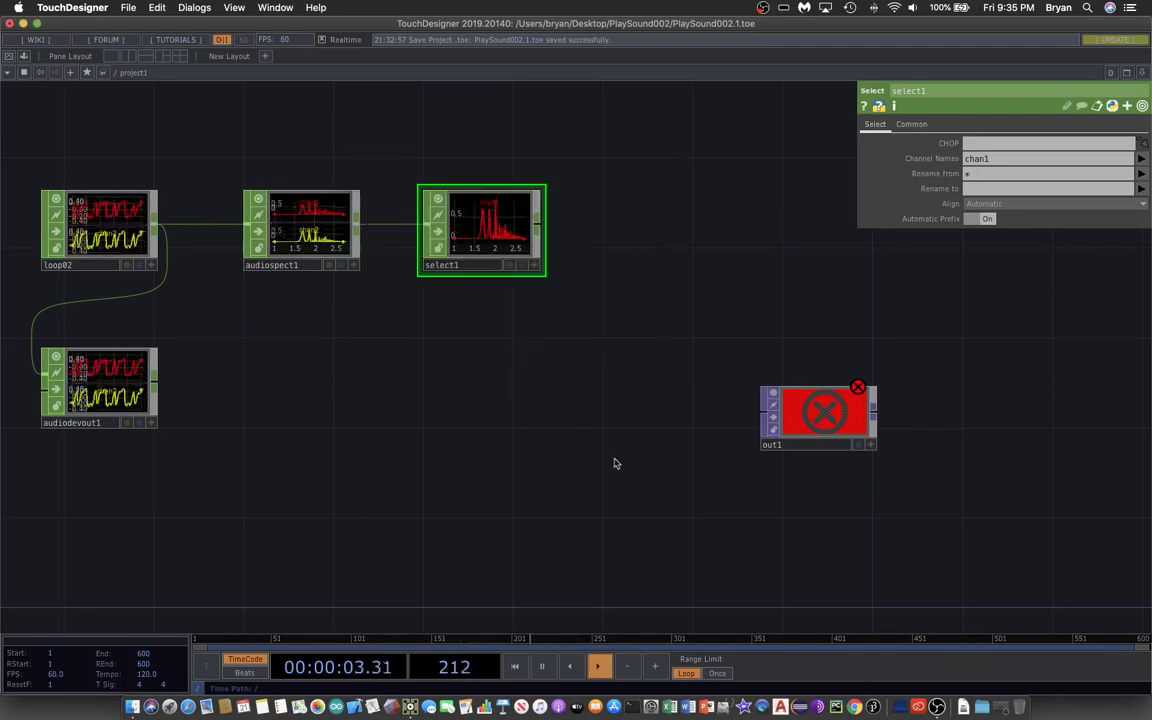
left_click_drag(600, 450, 599, 414)
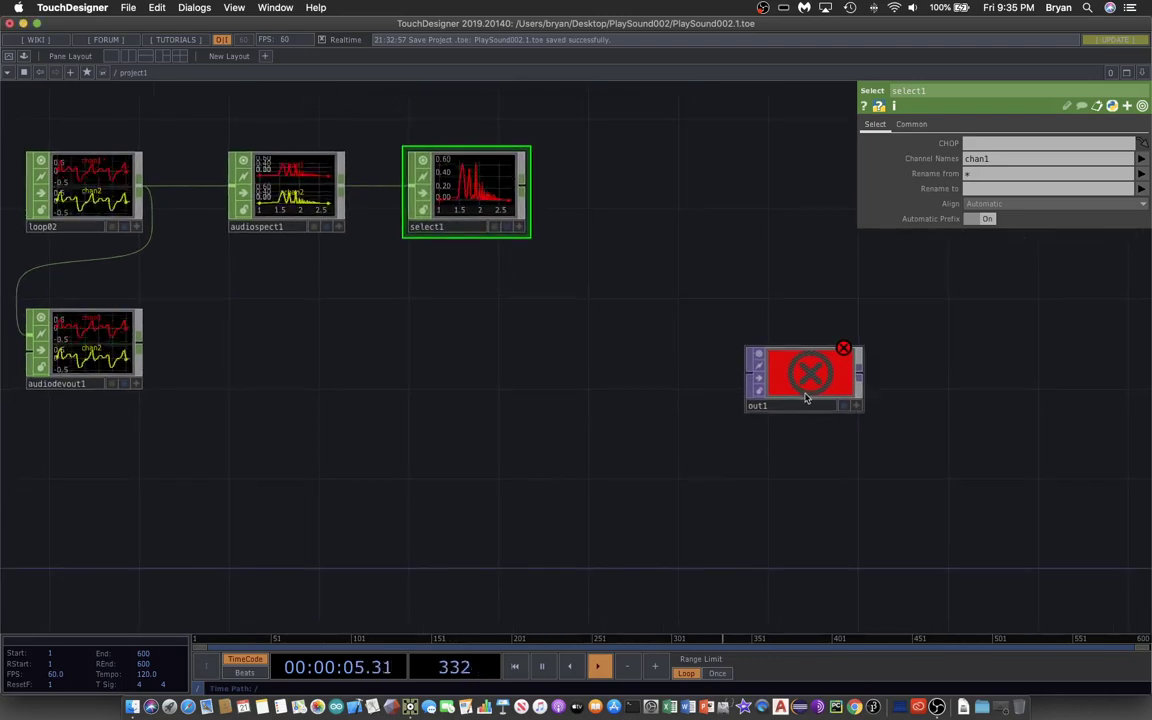
left_click_drag(768, 409, 790, 432)
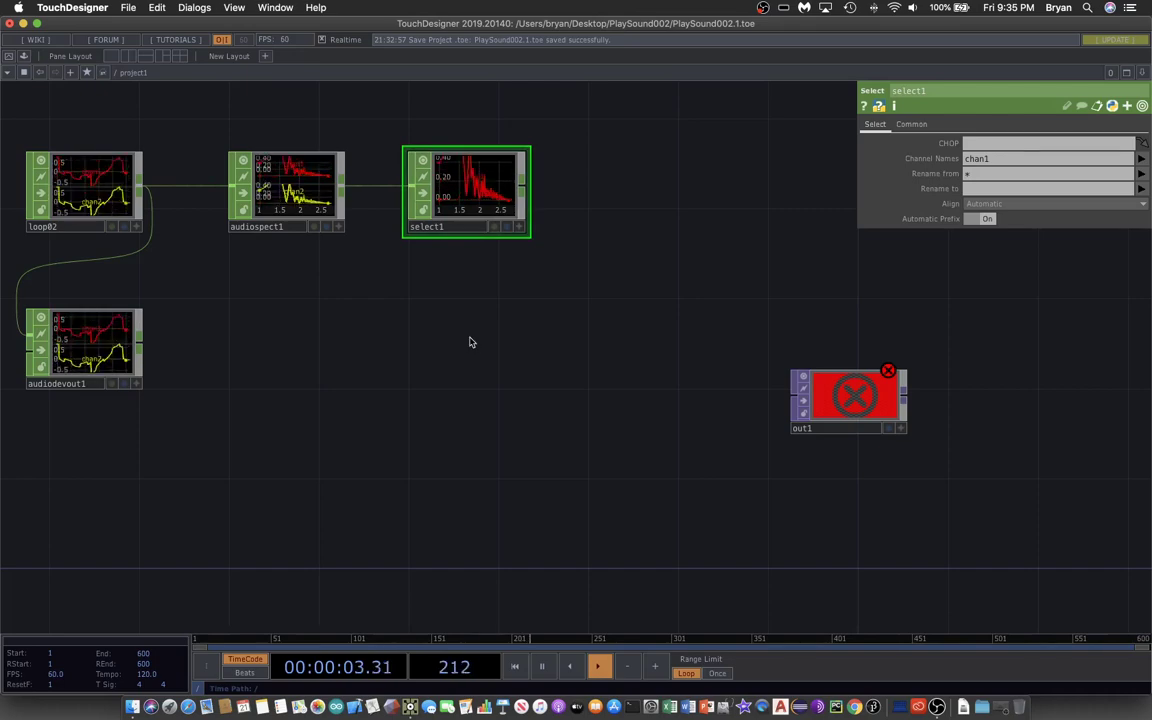
- Create a Limit CHOP limit1 below select1 and wire select1's spectrum into it
key("Tab")
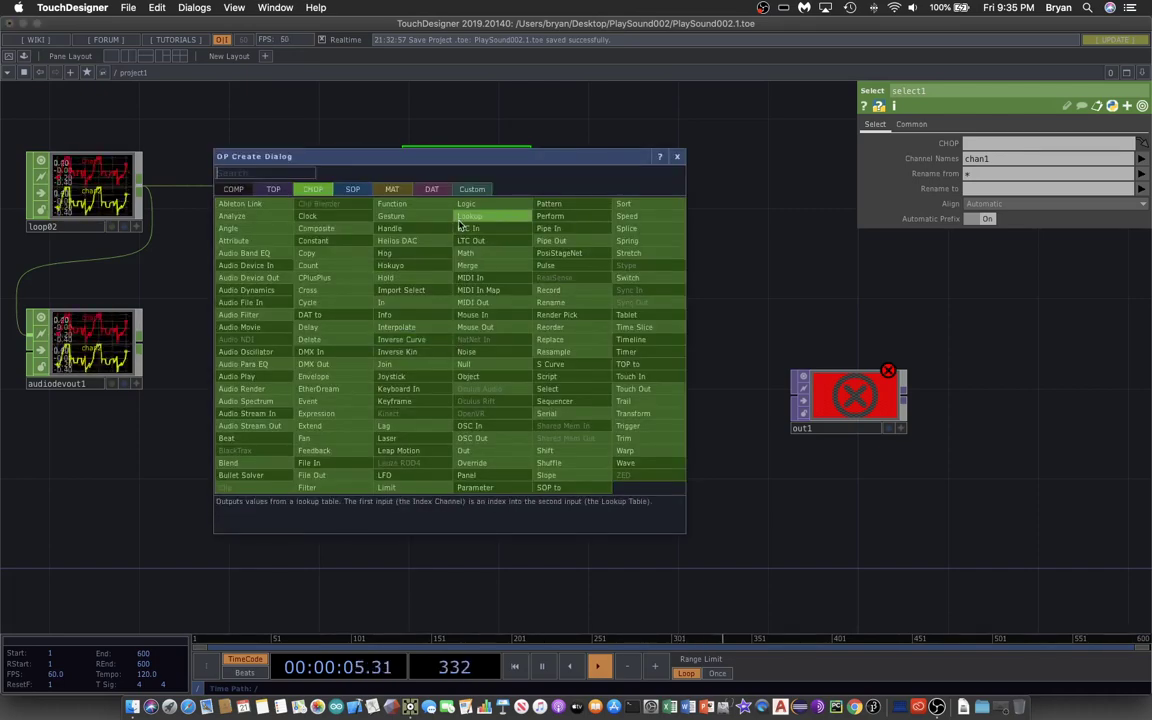
left_click_drag(446, 165, 590, 171)
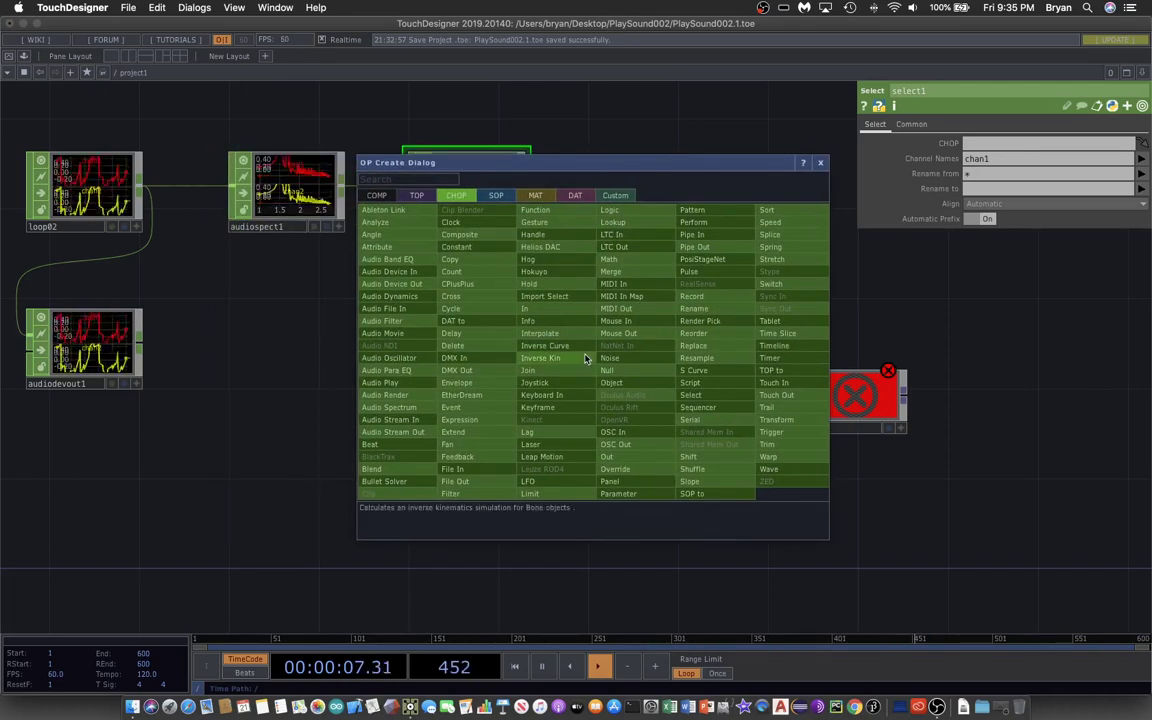
left_click(545, 494)
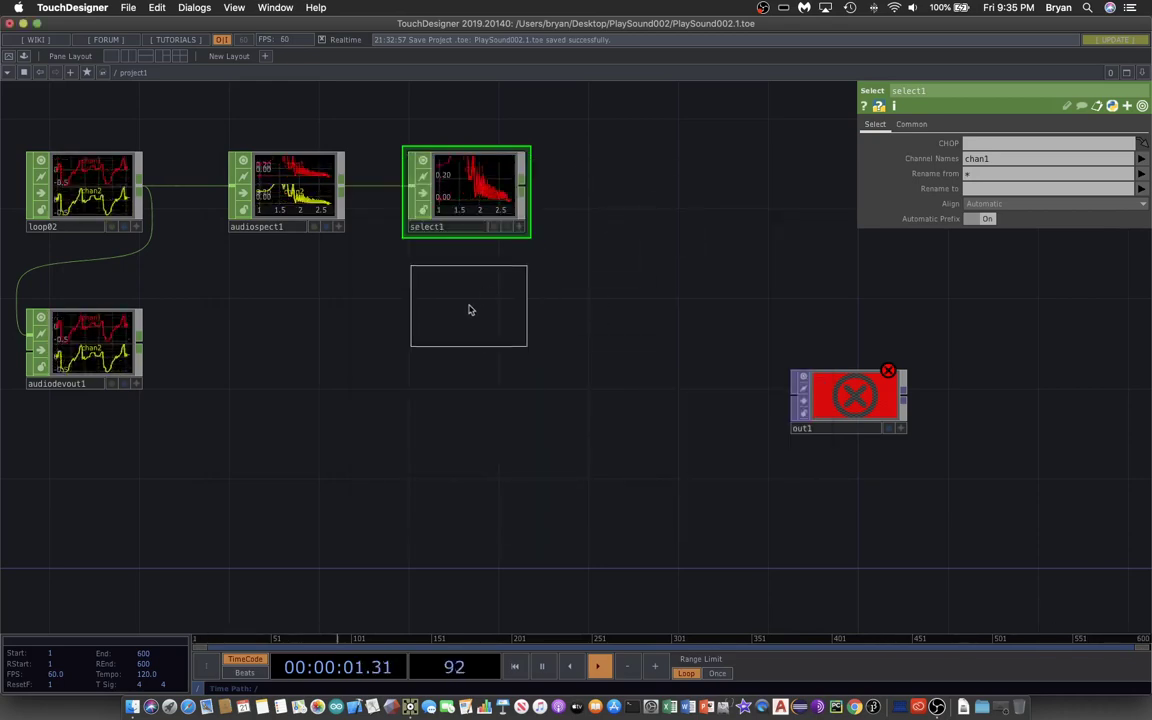
left_click(469, 329)
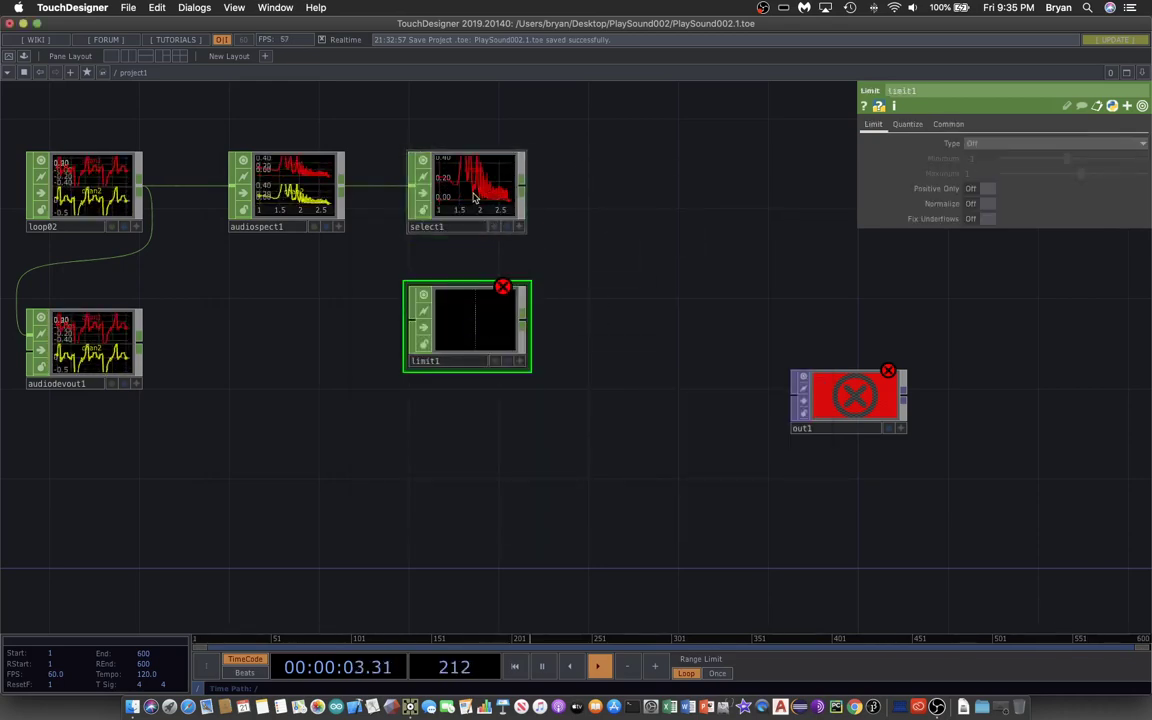
left_click_drag(526, 190, 410, 322)
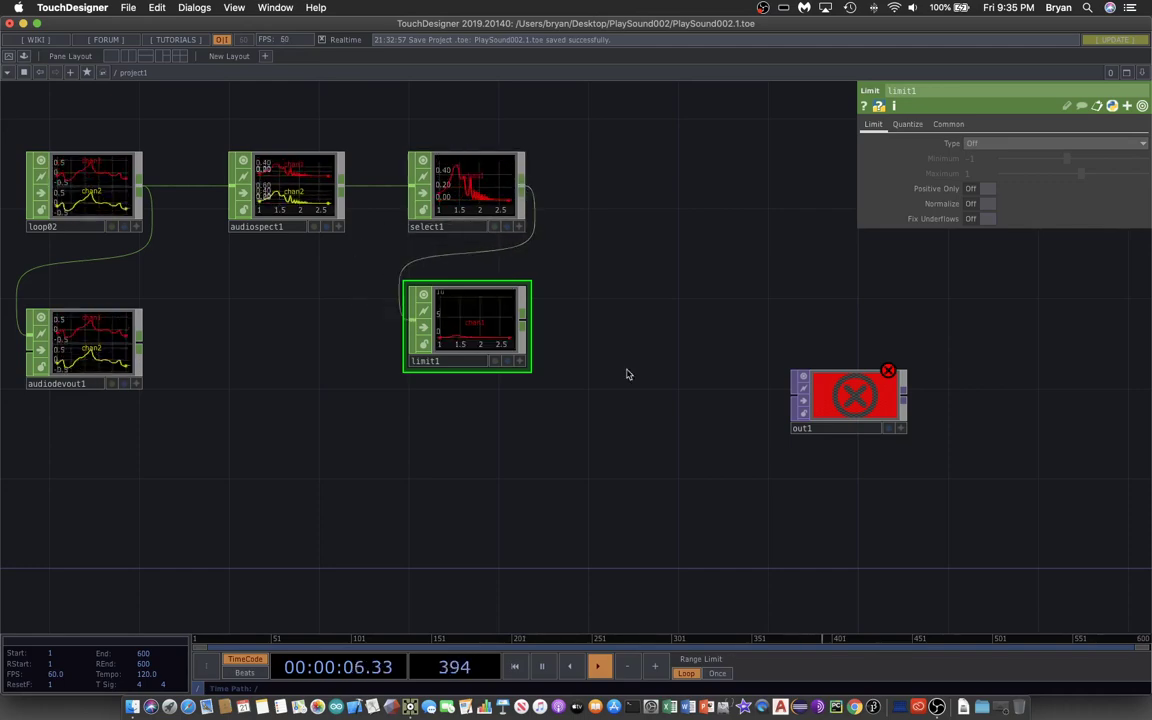
- Set limit1's Type to Clamp with Minimum 0 and turn Normalize on
left_click(972, 143)
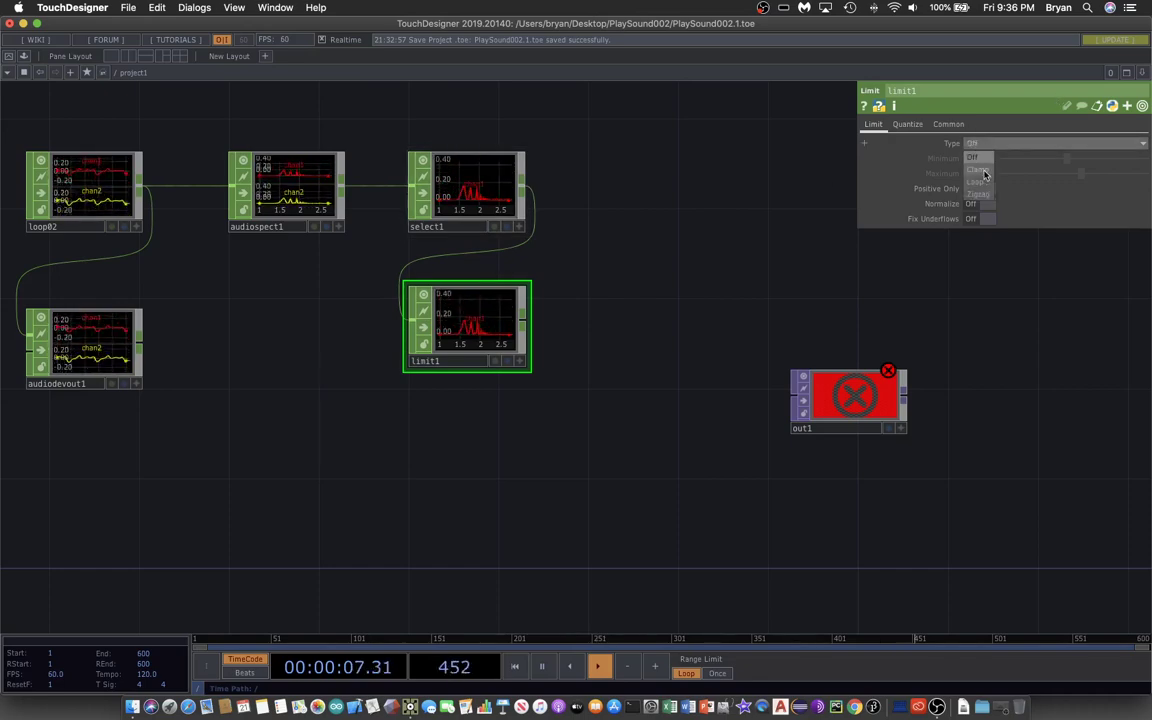
left_click(979, 171)
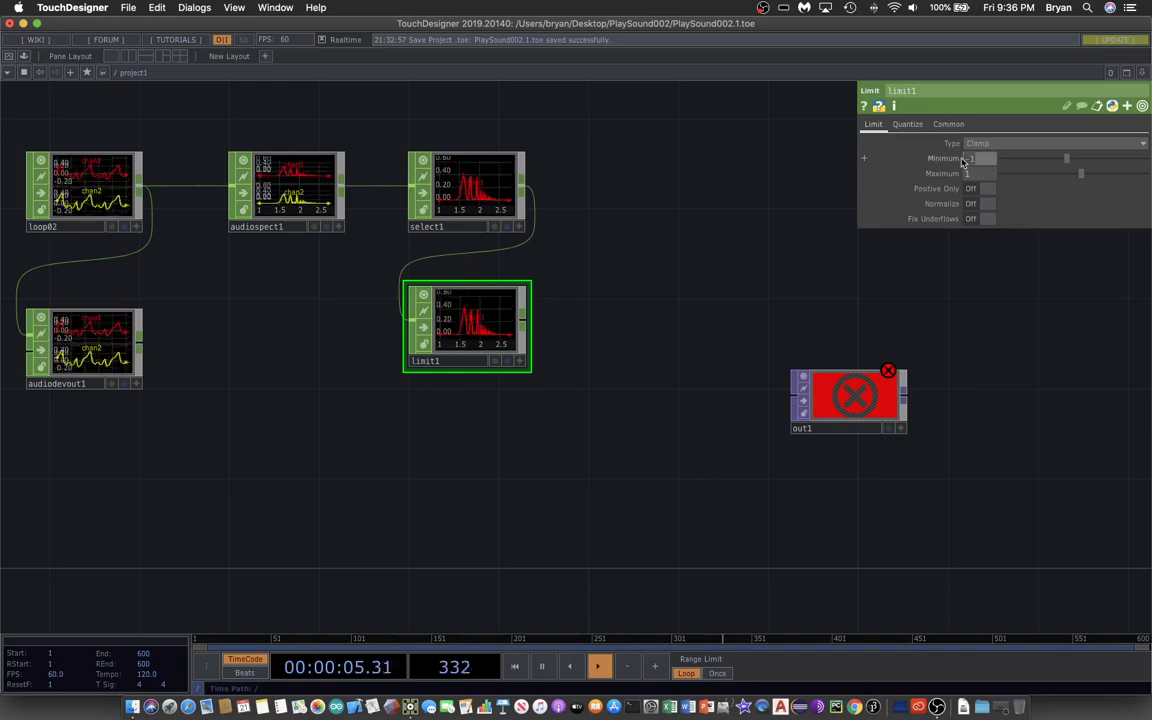
left_click(978, 158)
type("0")
key("Return")
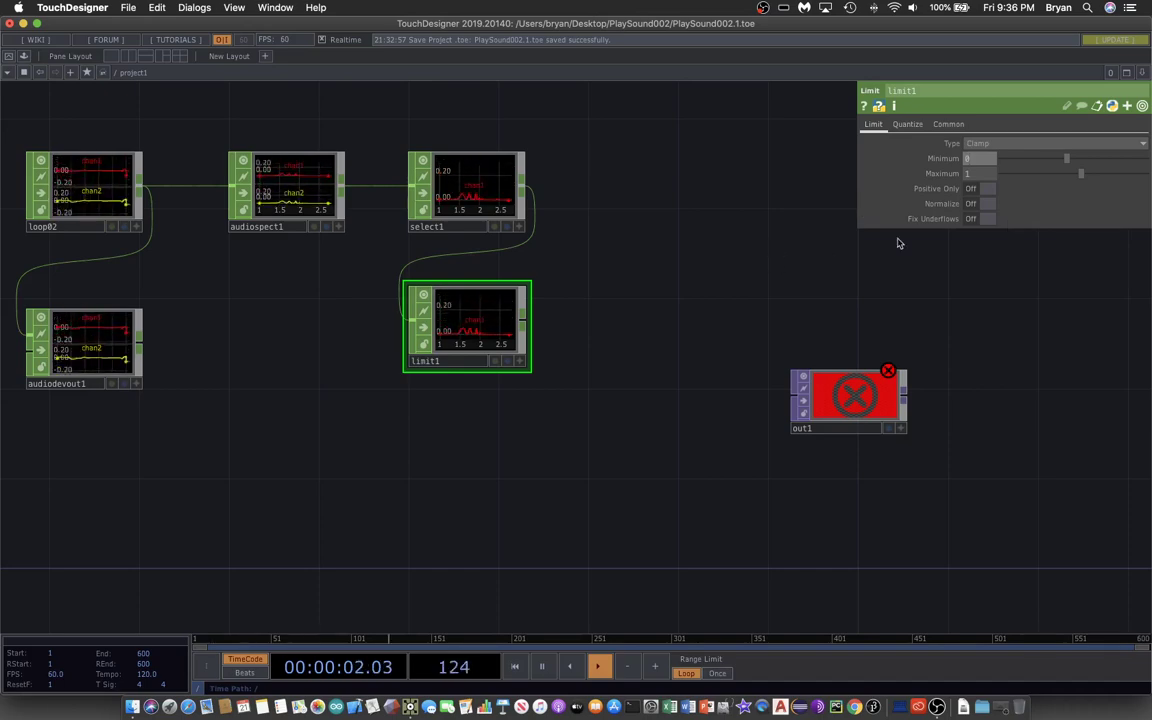
left_click(985, 203)
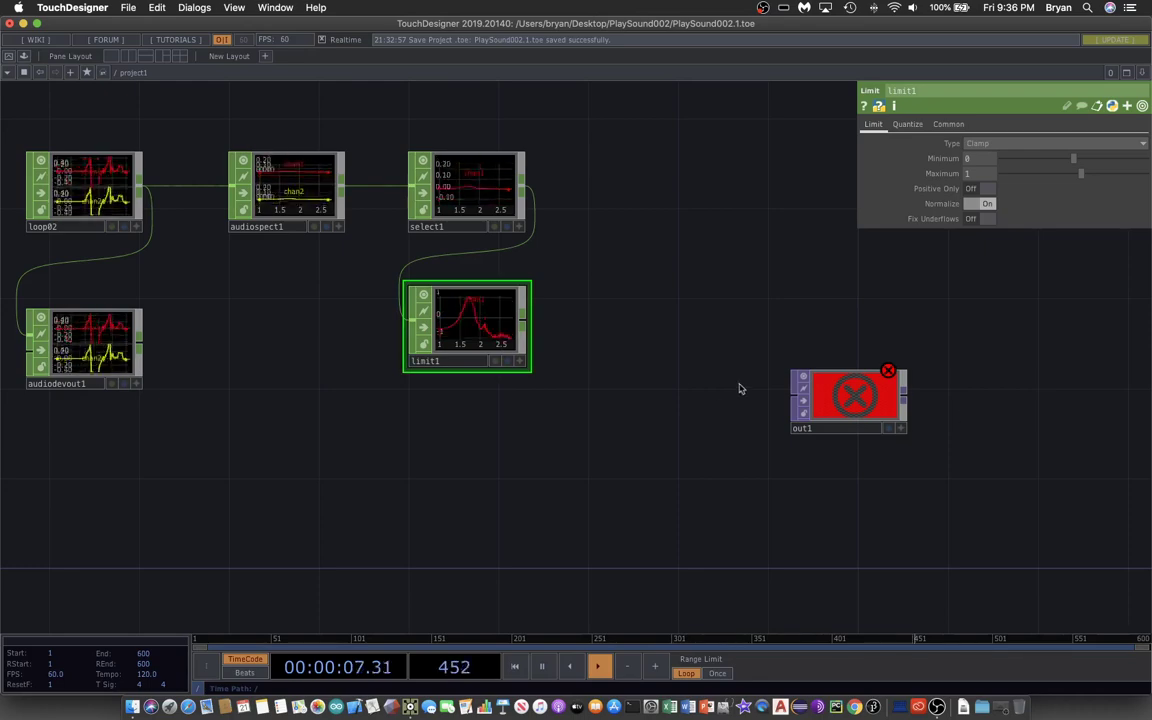
scroll(591, 488, "down", 3)
scroll(591, 488, "right", 3)
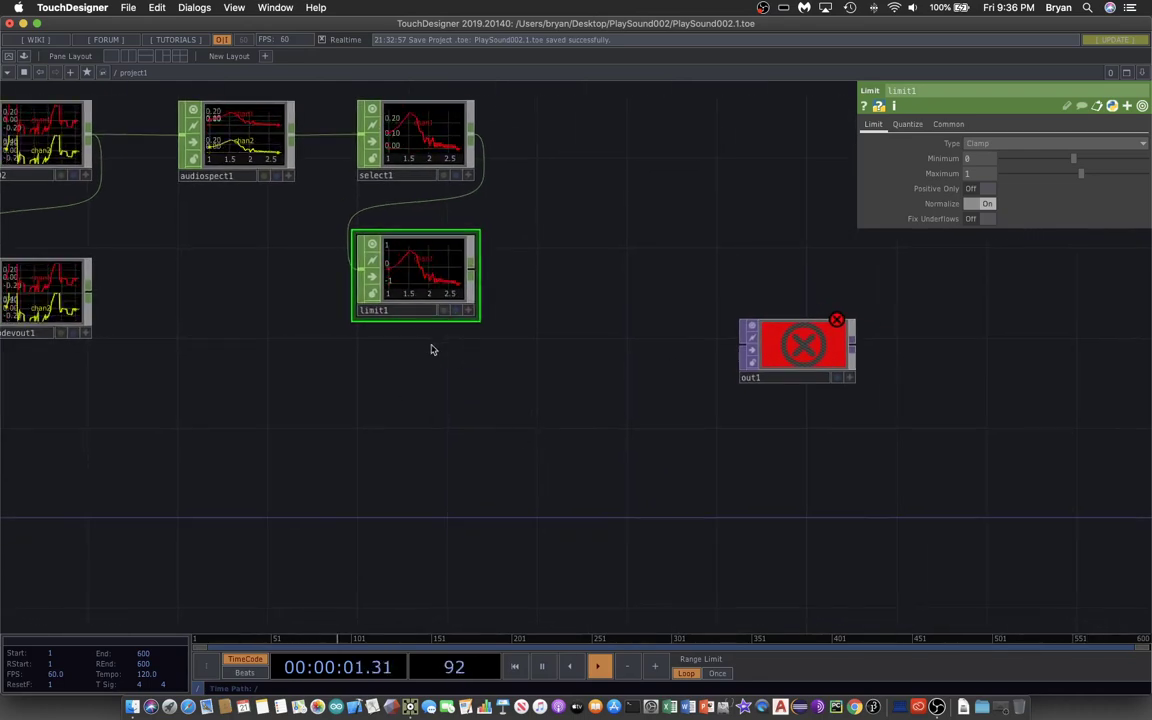
- Inspect limit1's normalized curve in an enlarged floating viewer, then close it
right_click(432, 325)
left_click(461, 280)
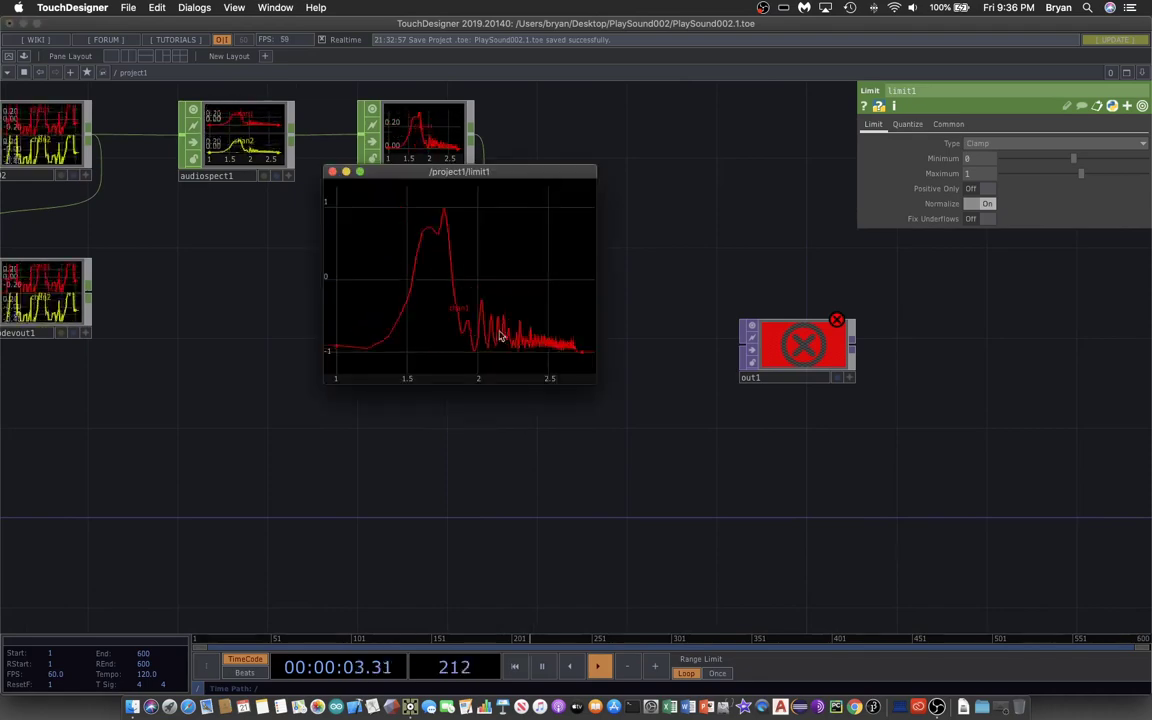
left_click_drag(532, 174, 549, 163)
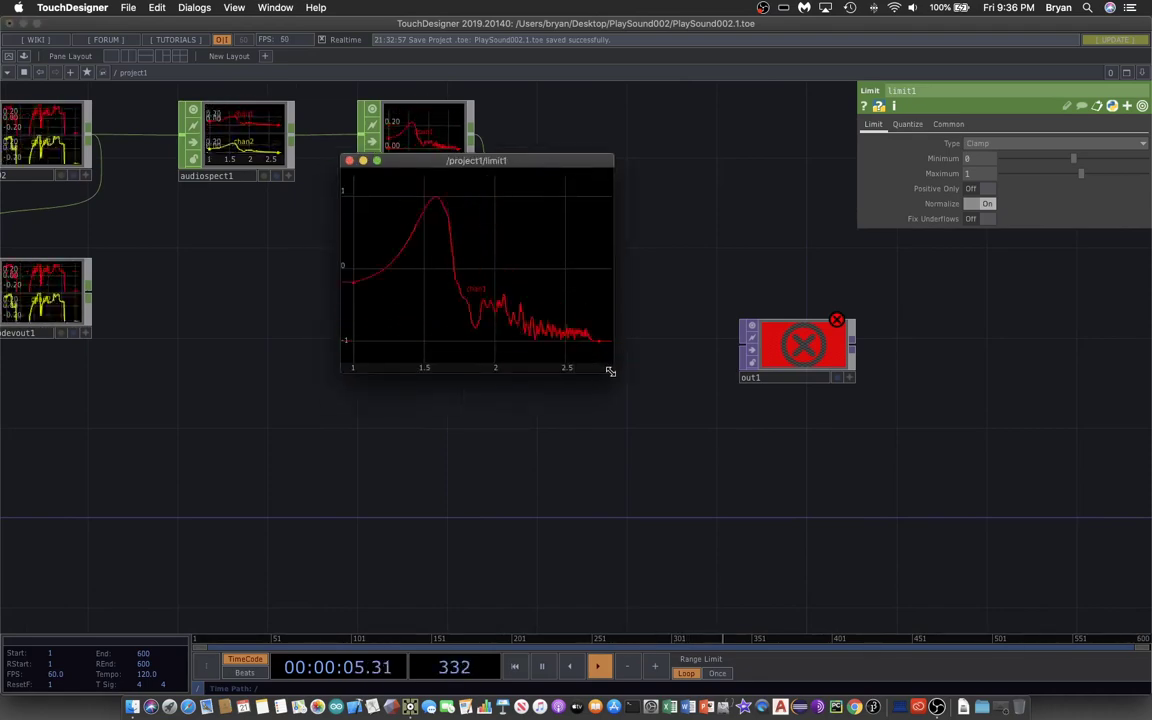
left_click_drag(609, 370, 687, 409)
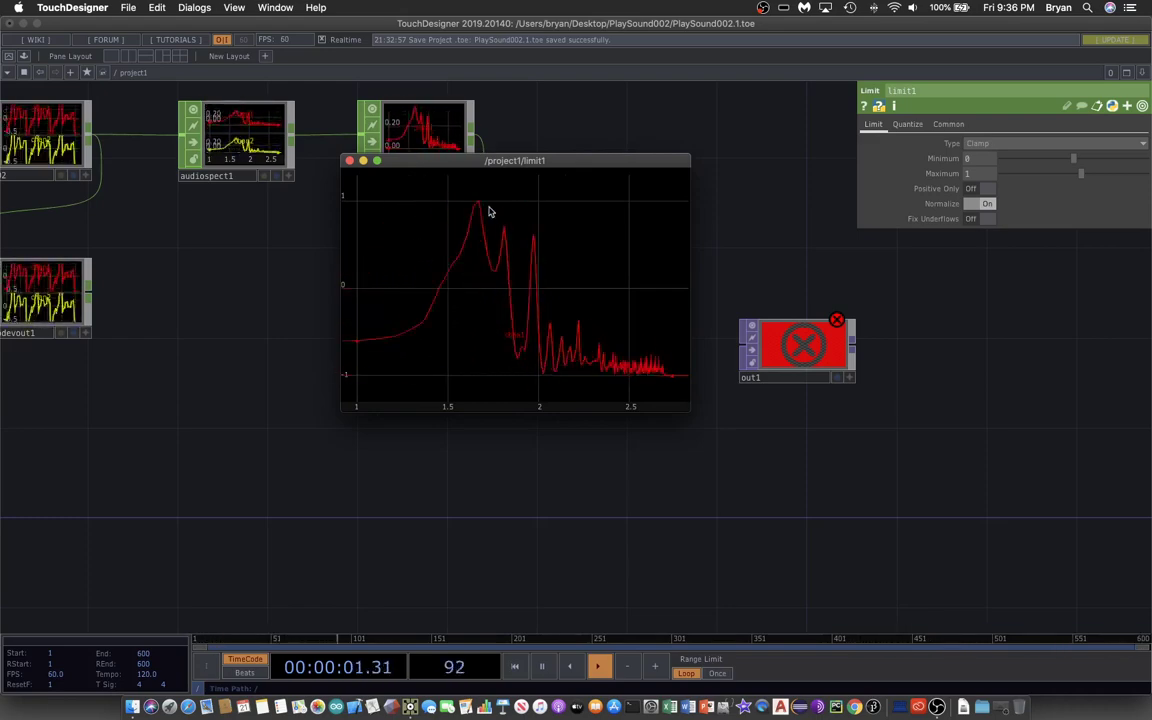
left_click(349, 160)
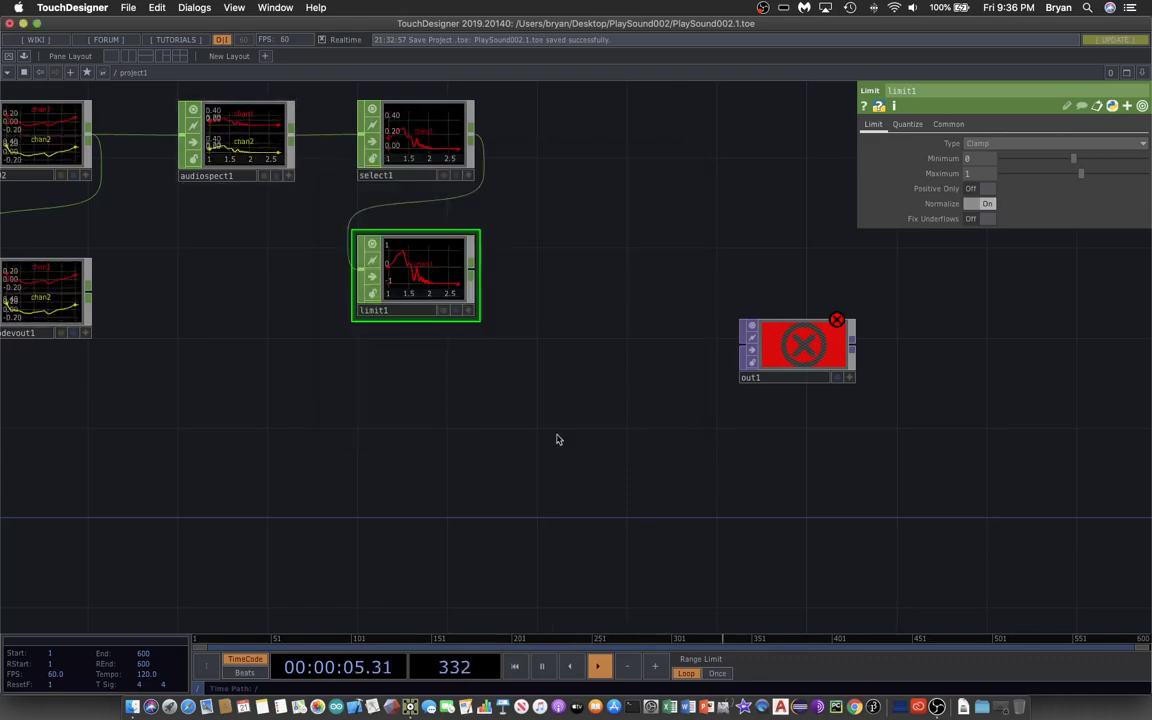
scroll(553, 437, "right", 5)
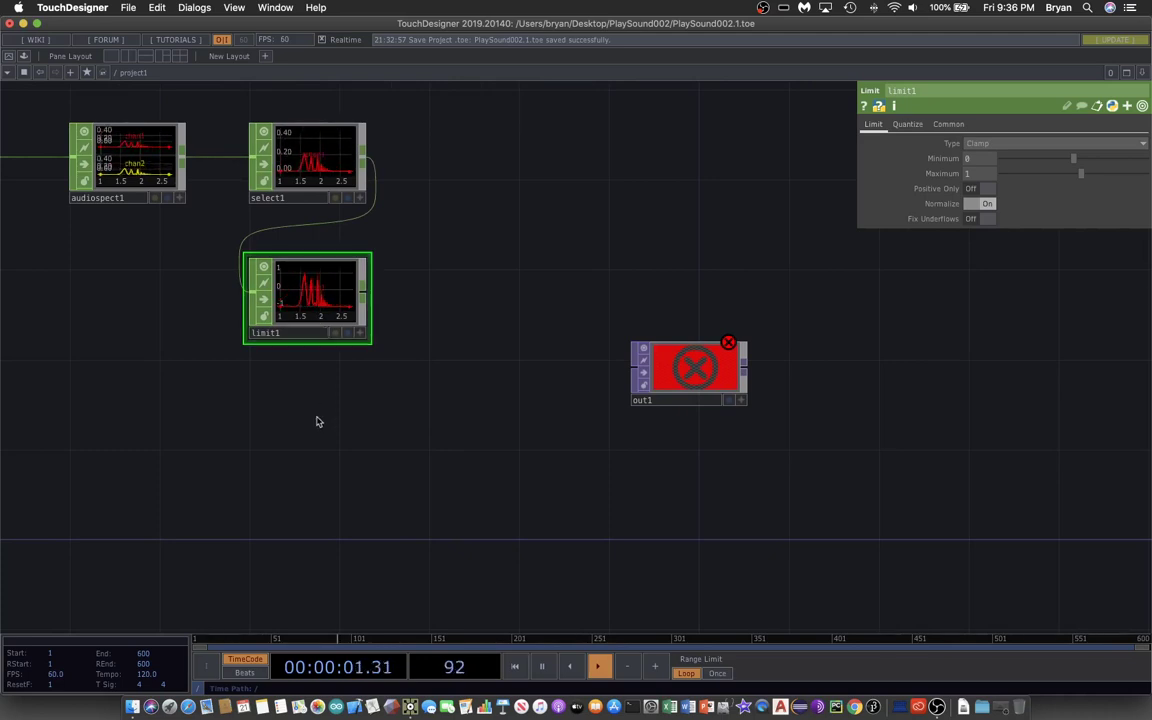
- Add a CHOP to TOP node chopto1 directly below limit1
key("Tab")
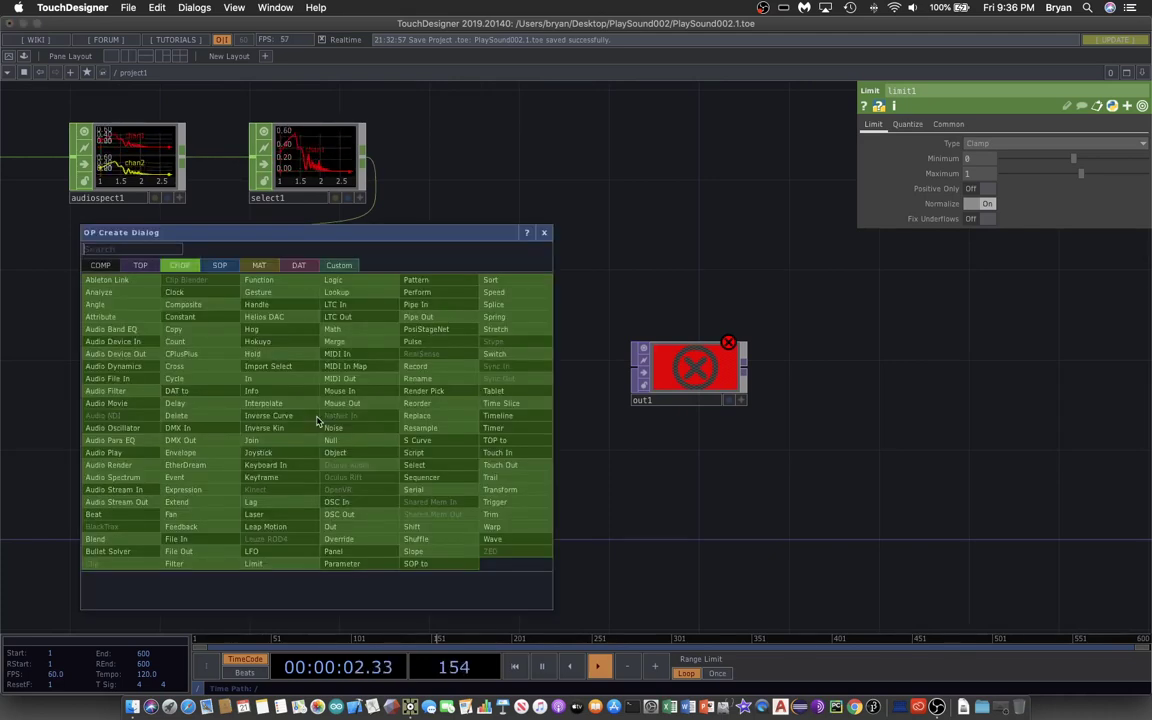
left_click(147, 266)
left_click_drag(223, 230, 658, 139)
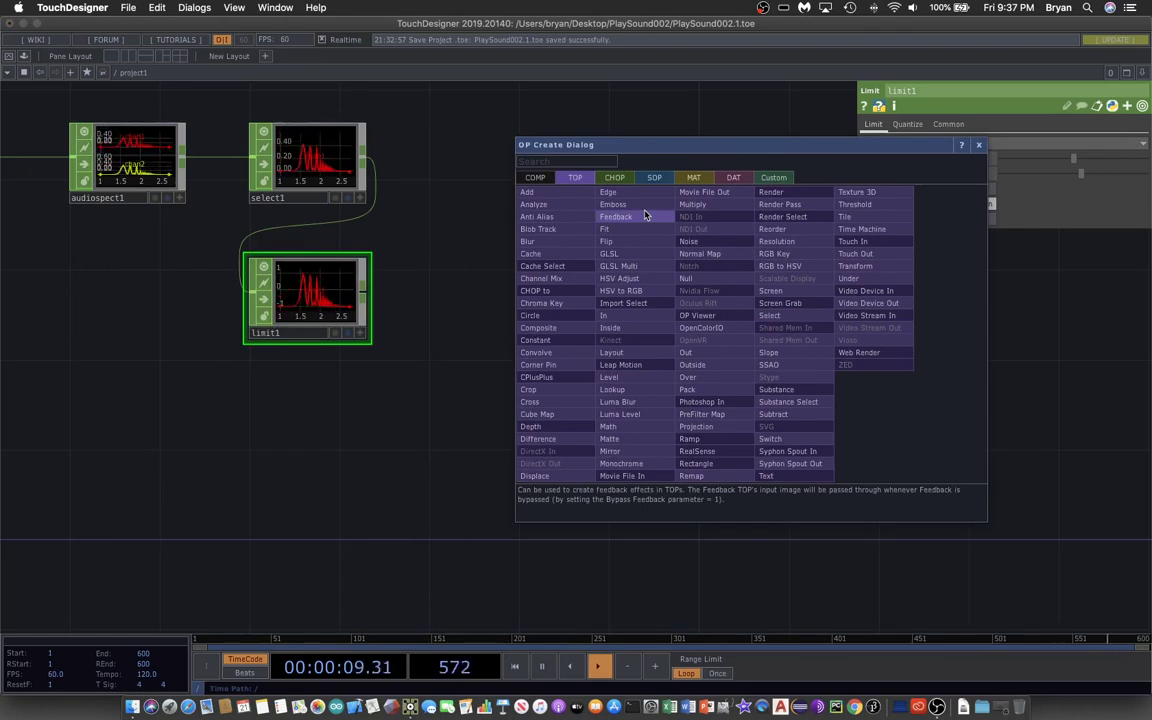
left_click(555, 298)
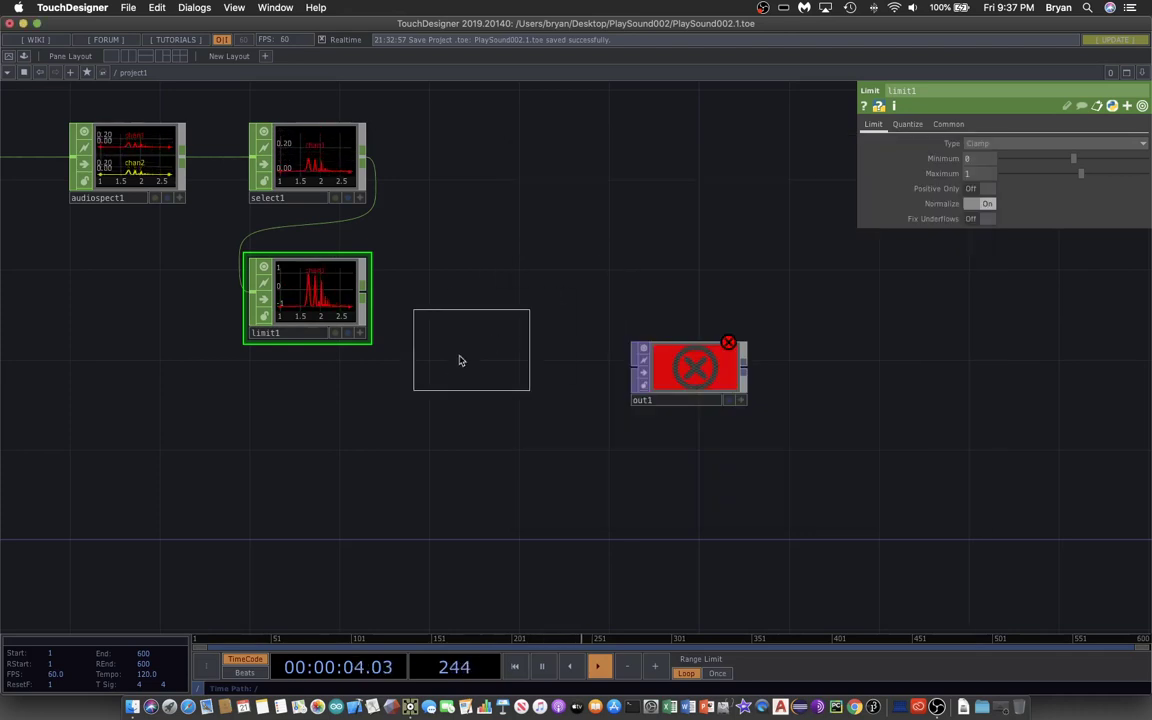
left_click(310, 430)
left_click_drag(319, 432, 310, 402)
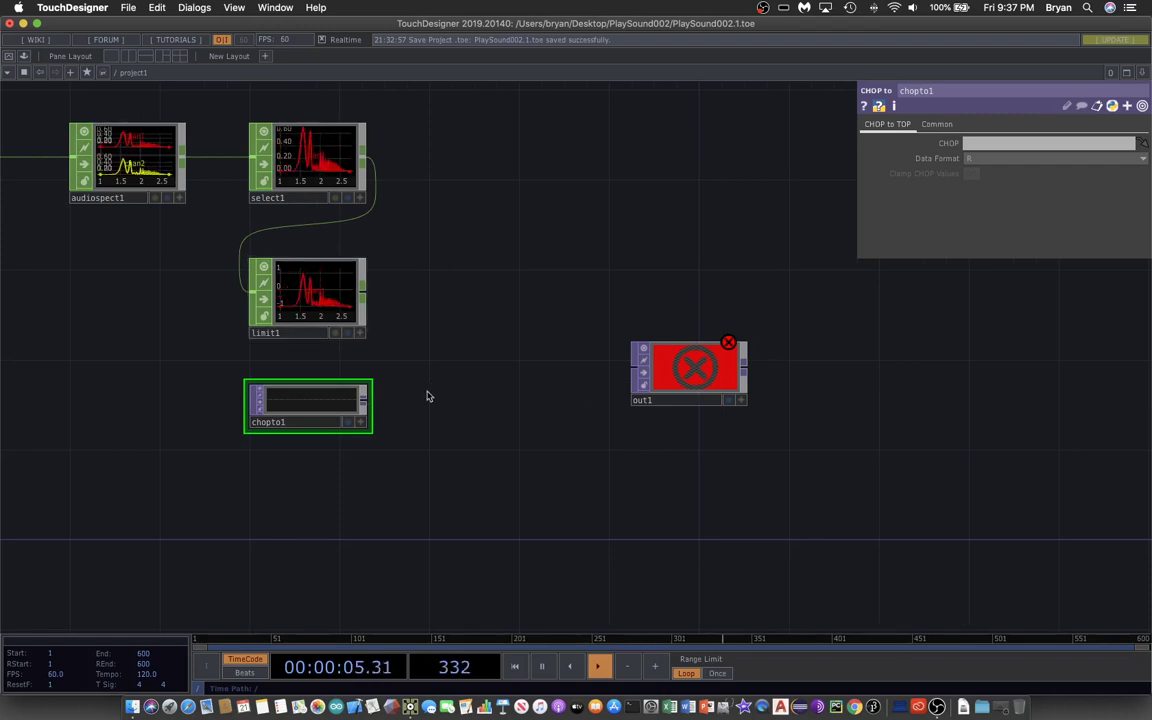
left_click_drag(396, 414, 476, 386)
- Set limit1 as chopto1's CHOP source and move out1 down and right
left_click_drag(346, 262, 973, 141)
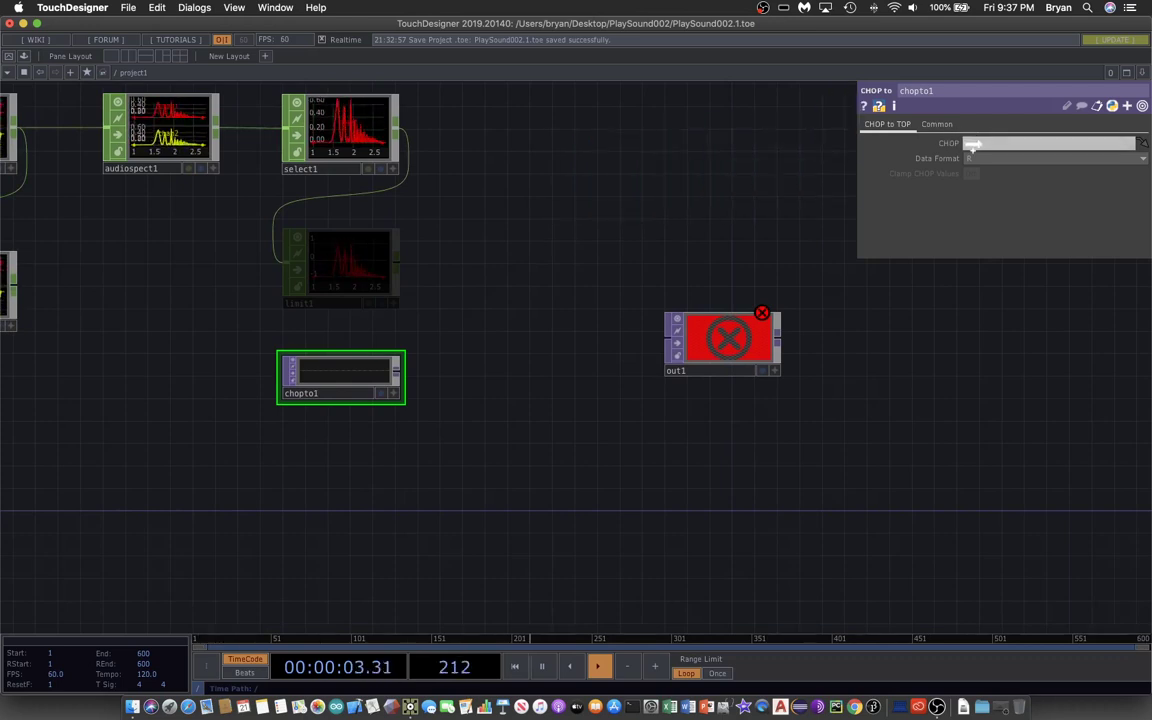
left_click_drag(973, 143, 984, 145)
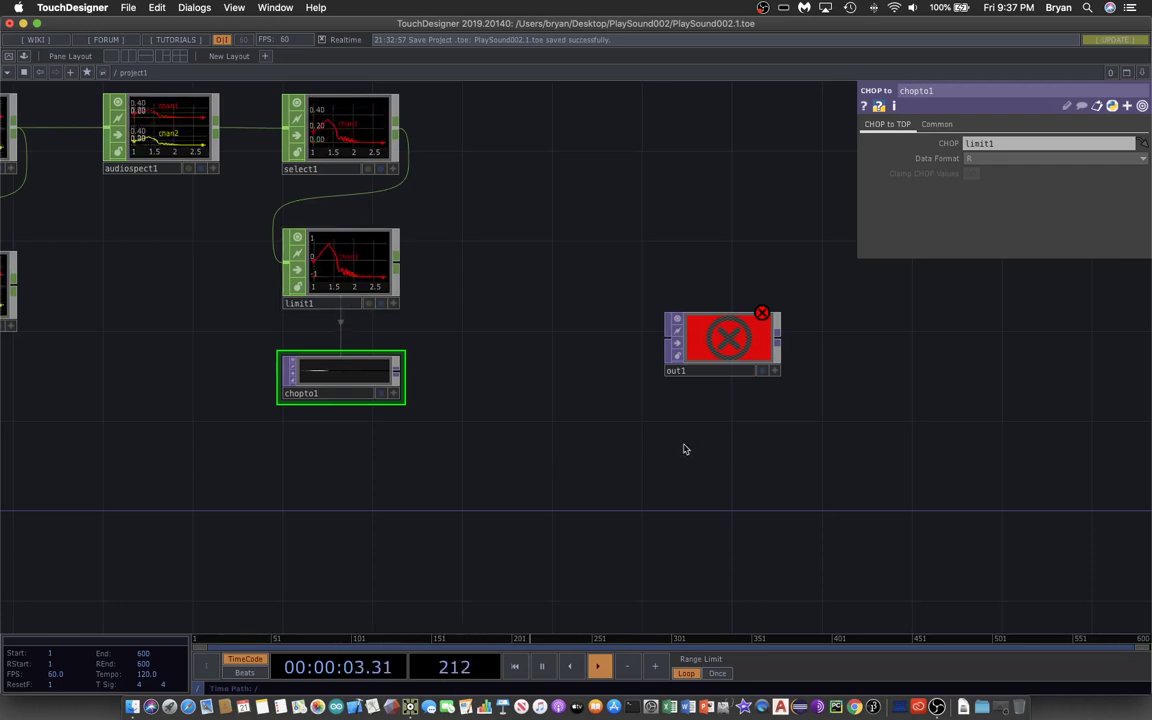
left_click_drag(686, 340, 752, 384)
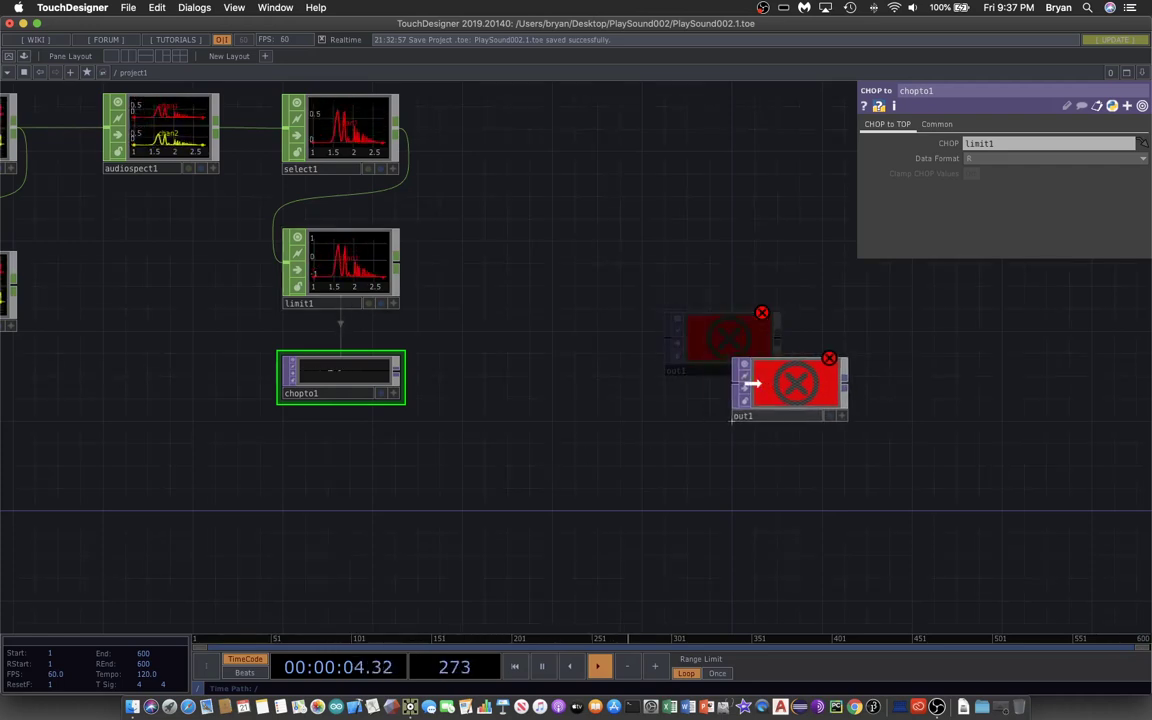
left_click(929, 126)
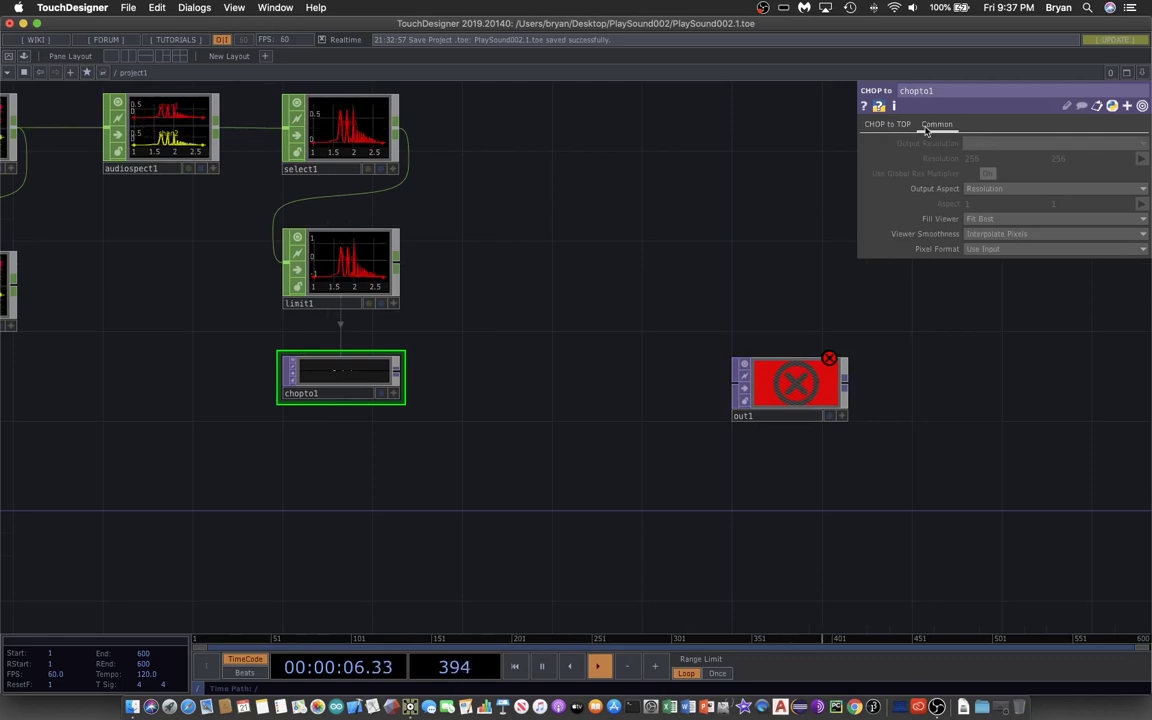
left_click(889, 125)
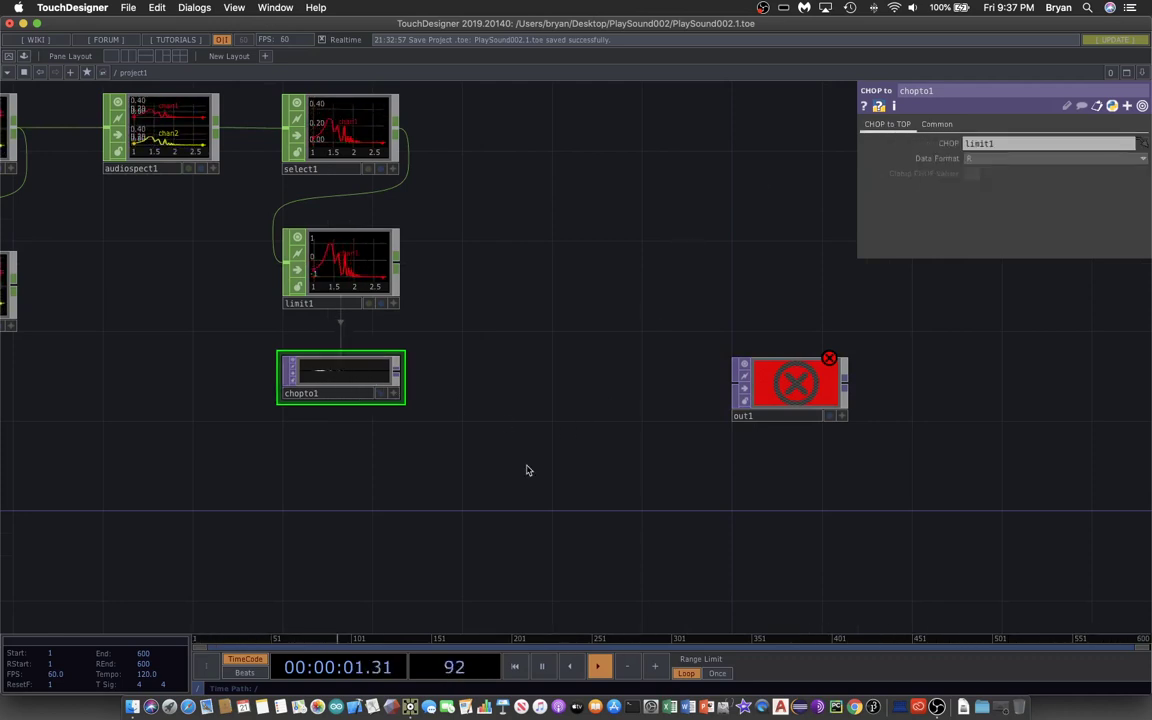
- Add a Resolution TOP res1 beside chopto1 and wire chopto1 into it
key("Tab")
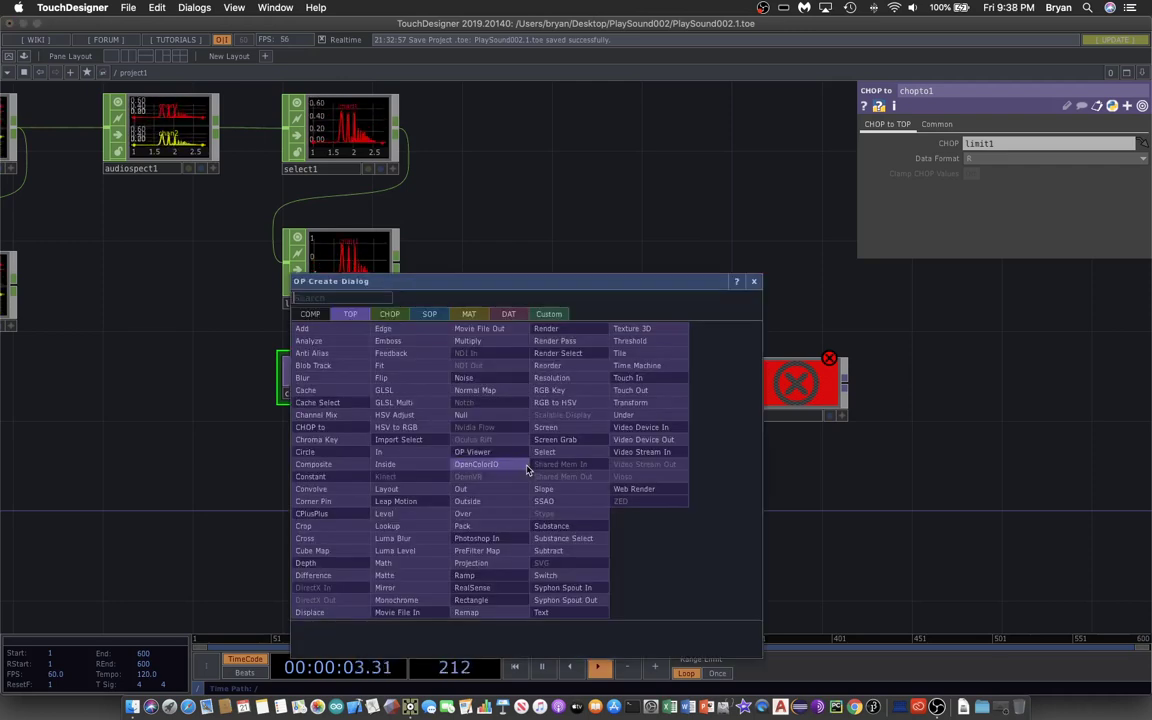
left_click_drag(521, 283, 716, 145)
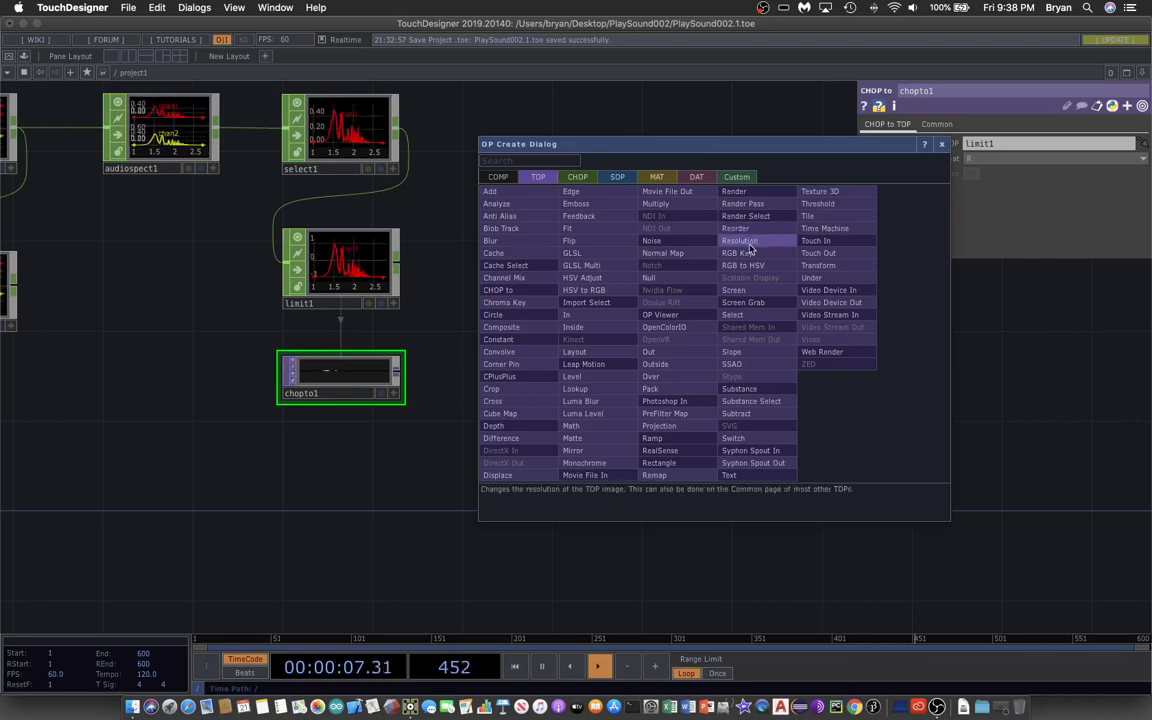
left_click(751, 249)
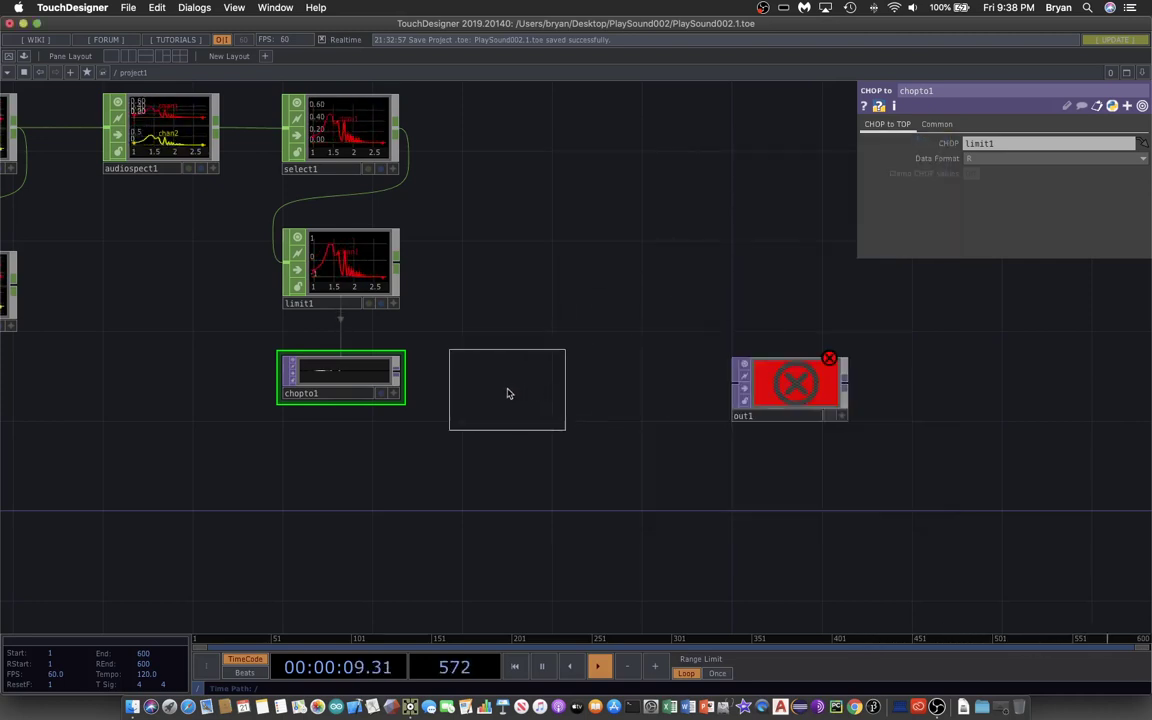
left_click(511, 389)
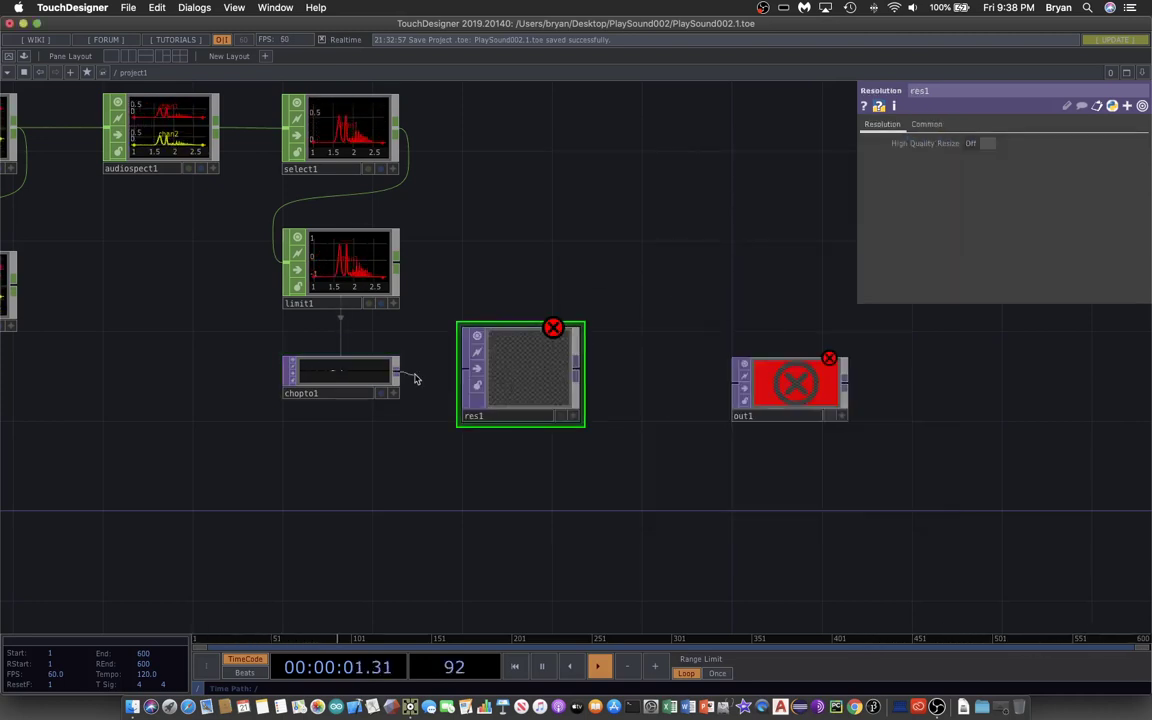
left_click(465, 371)
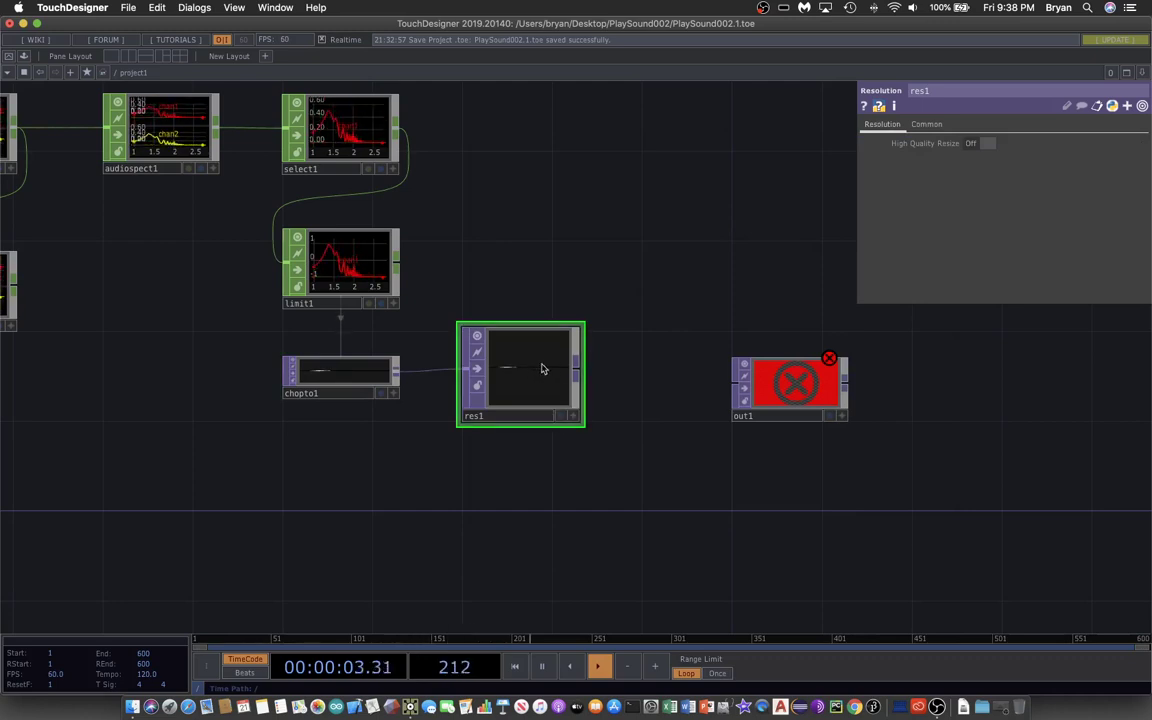
- Give res1 a custom 1280 x 720 output resolution with Output Aspect set to Resolution
left_click(925, 125)
left_click(1141, 145)
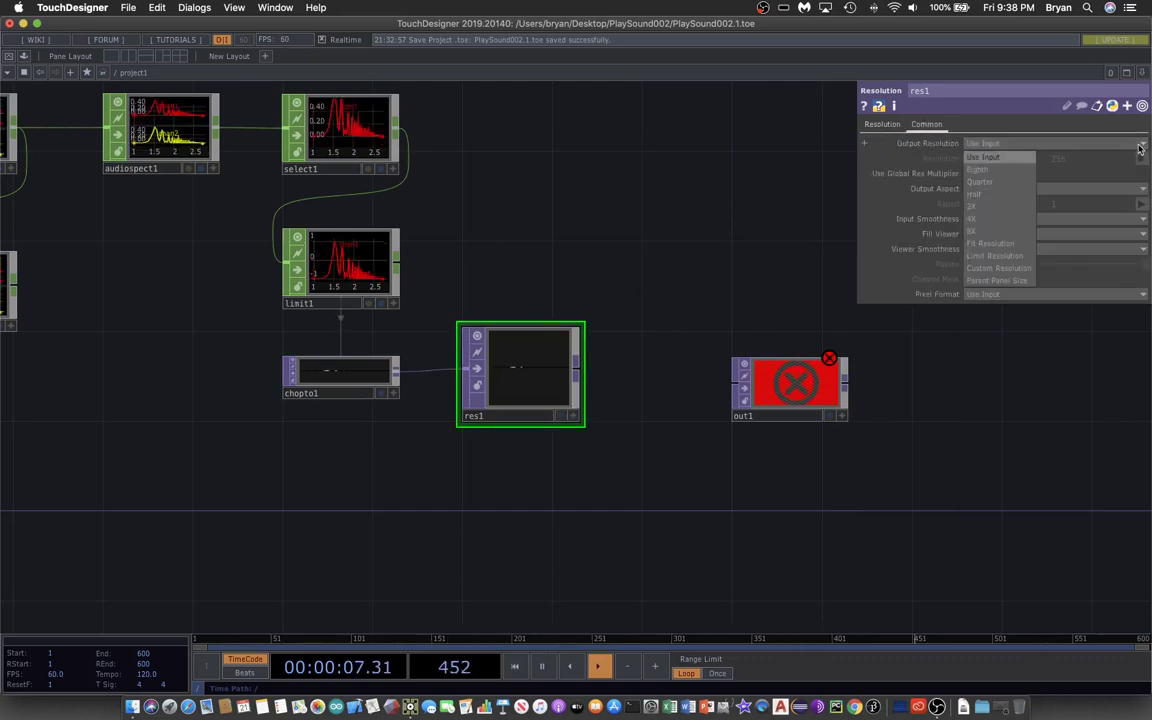
left_click(1016, 270)
left_click(1141, 159)
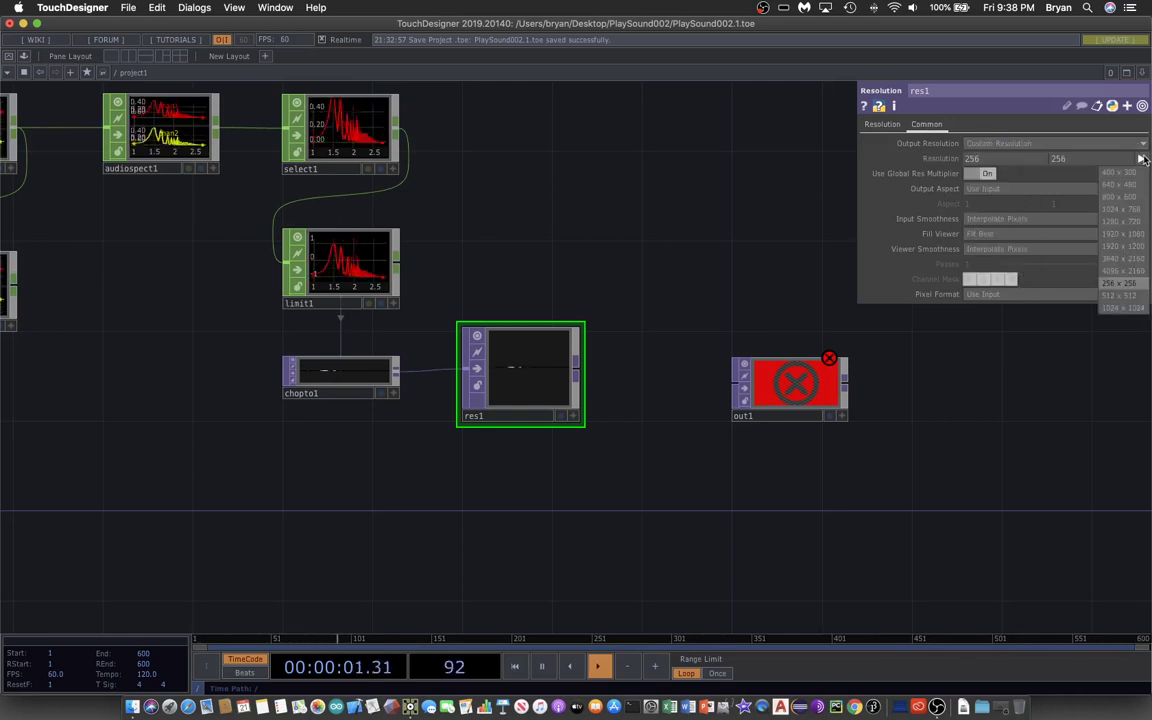
left_click(1131, 222)
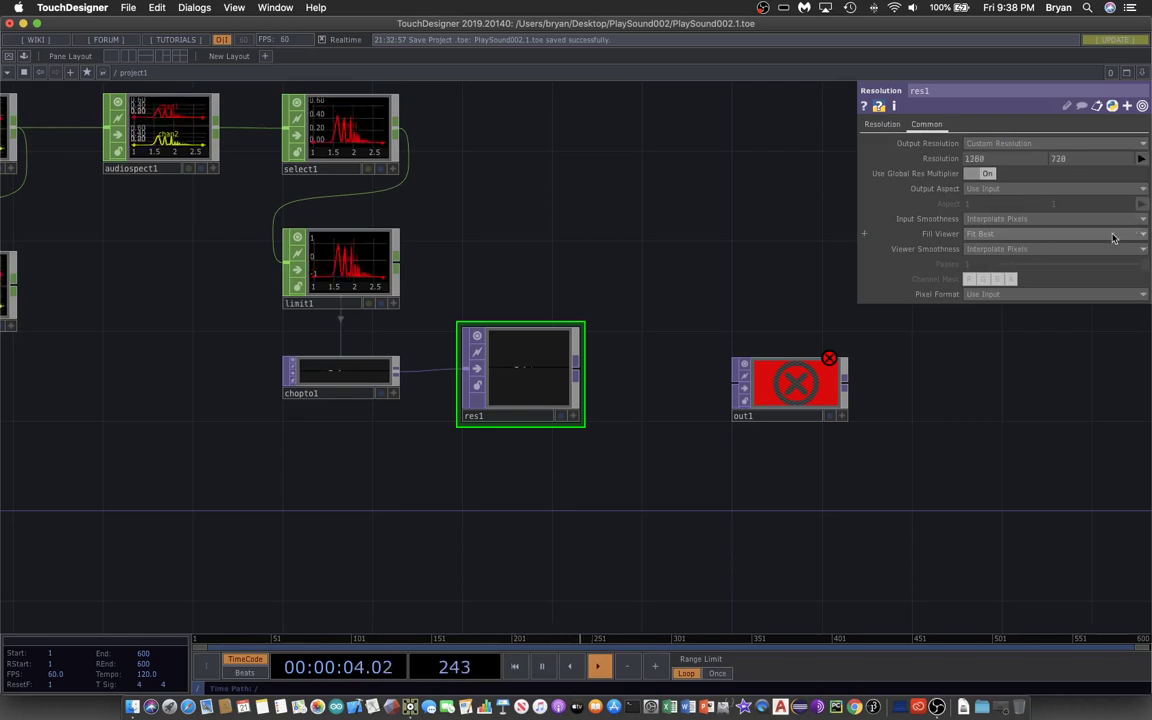
left_click(1005, 190)
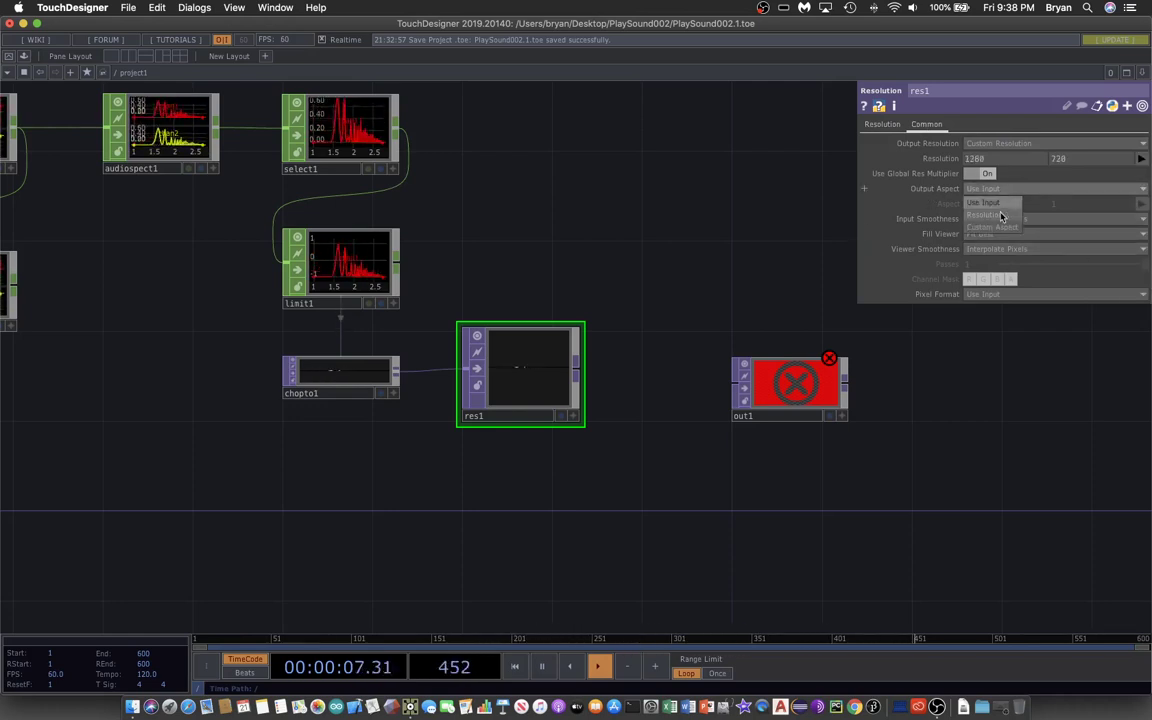
left_click(1001, 216)
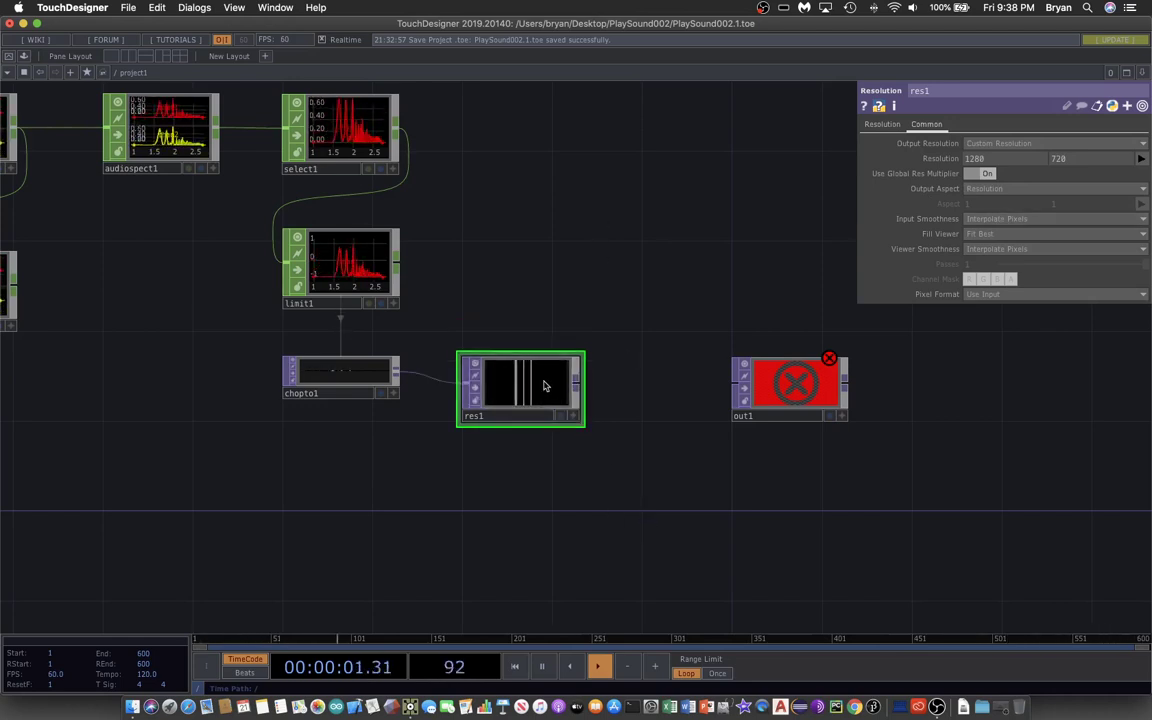
left_click_drag(542, 381, 540, 357)
scroll(726, 270, "down", 3)
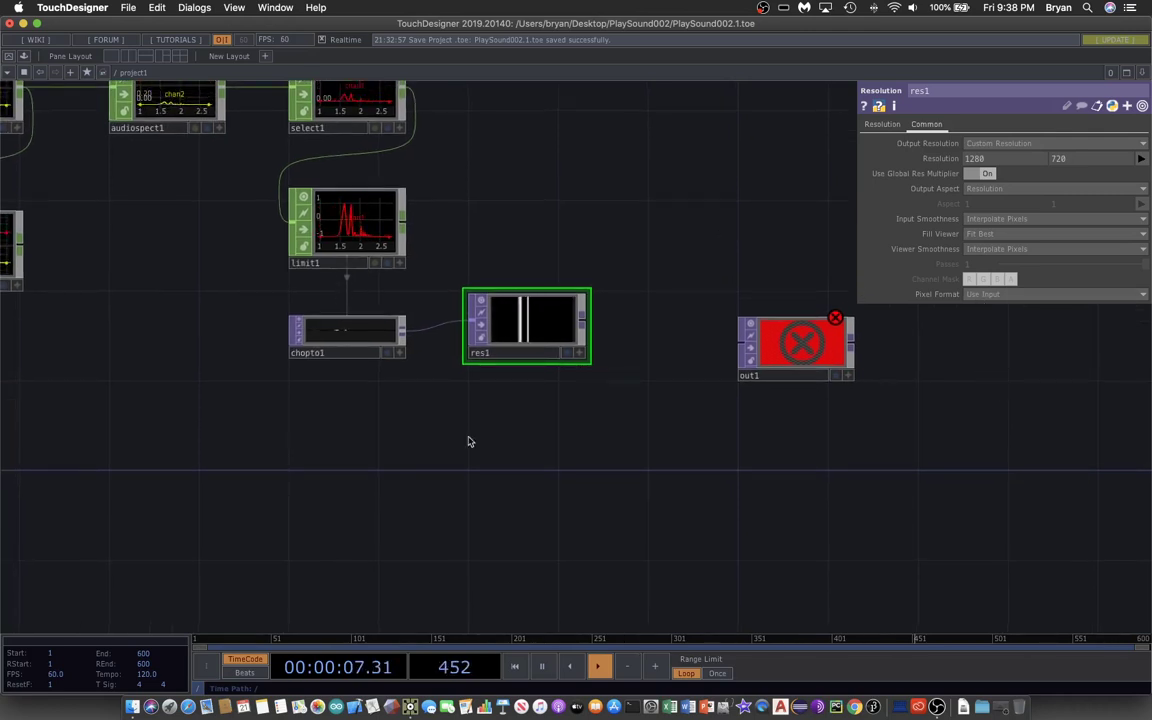
left_click(374, 334)
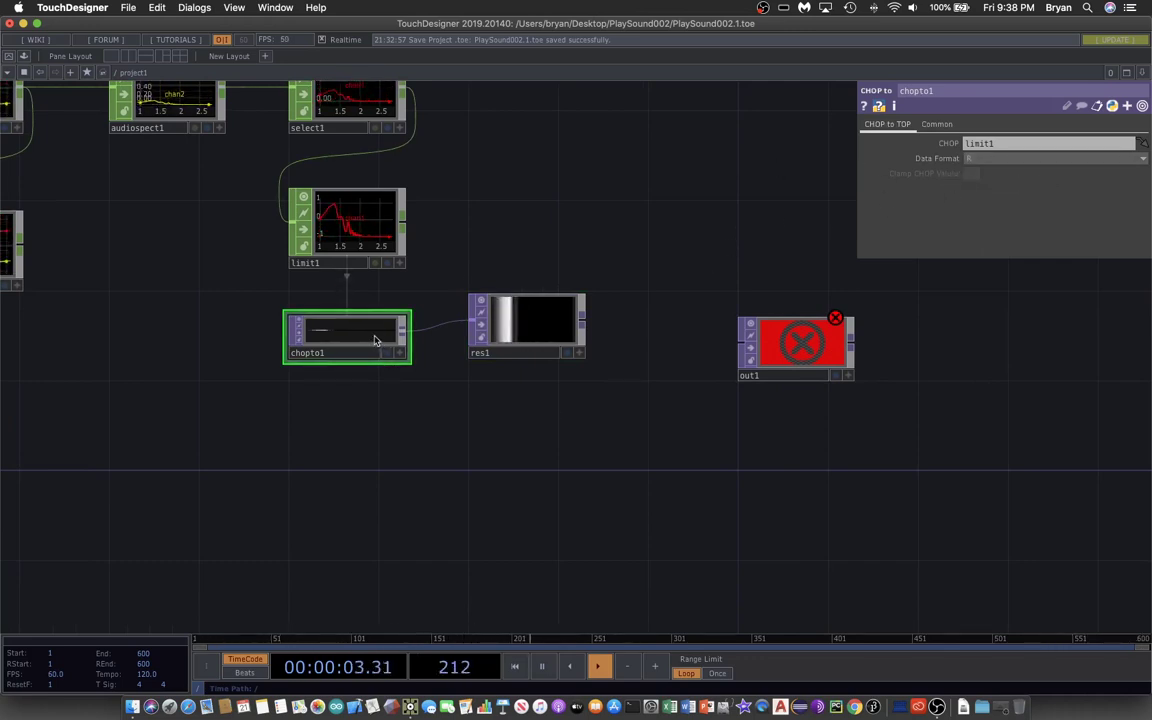
- Change res1's Pixel Format from Use Input to 8-bit fixed (RGBA)
left_click(549, 327)
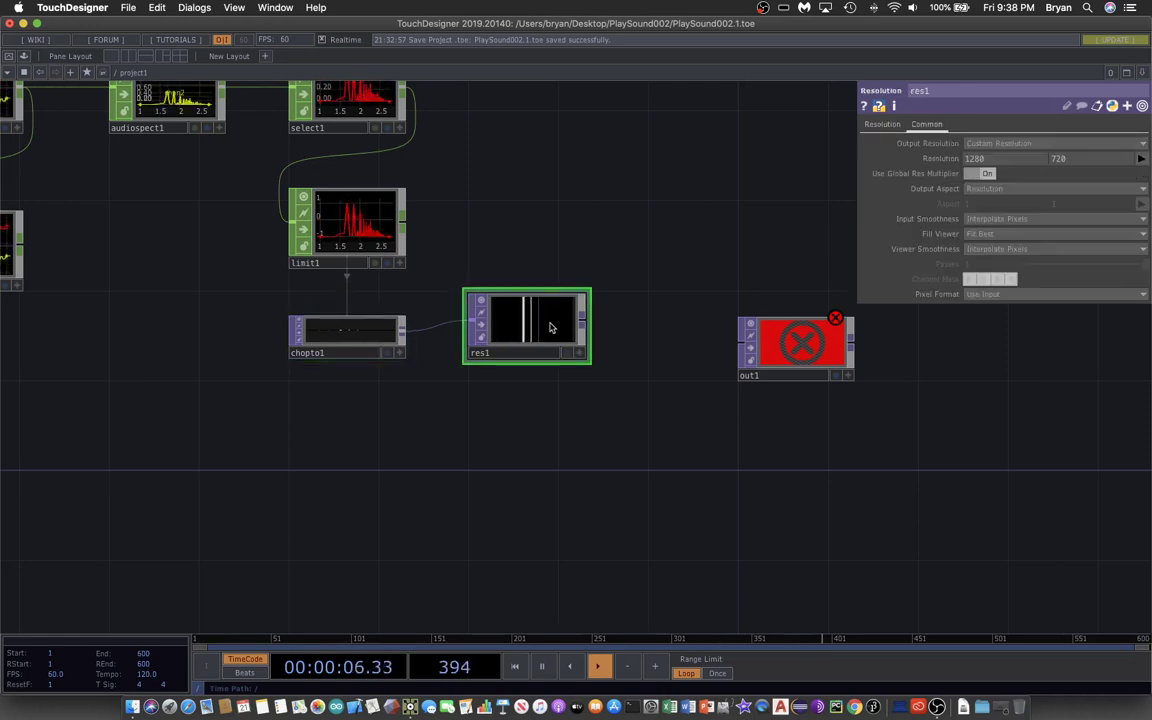
left_click(1043, 296)
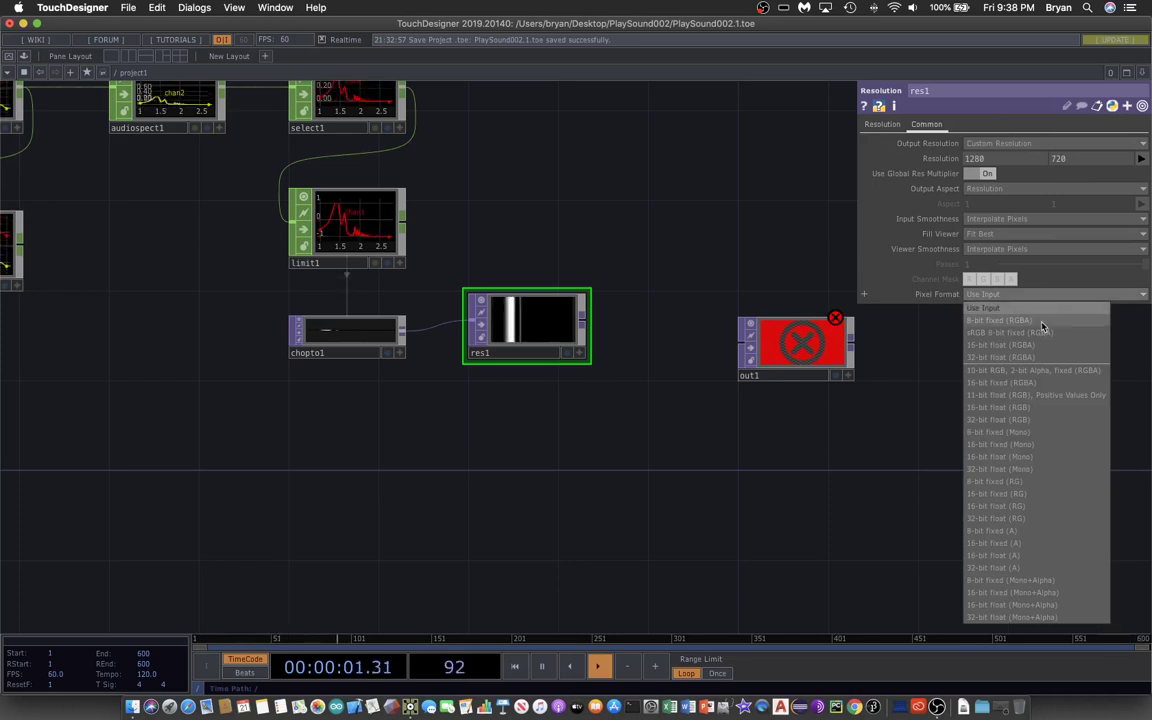
left_click(1041, 321)
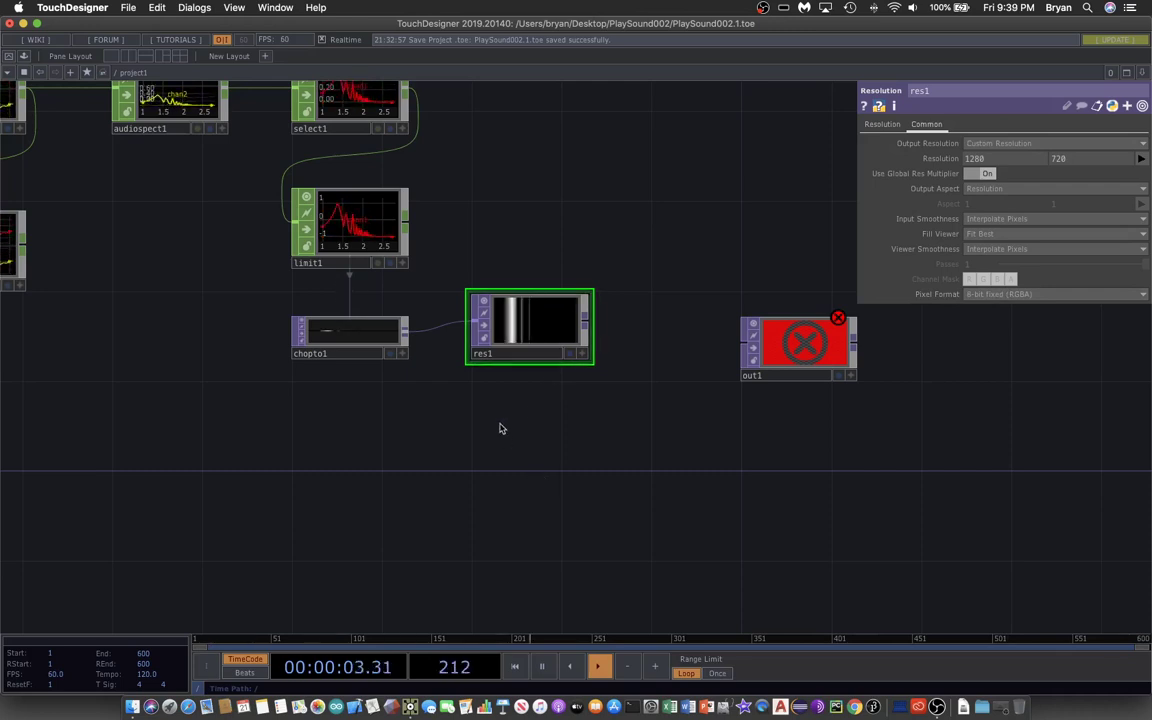
- Wire res1's output into out1
left_click_drag(500, 423, 519, 499)
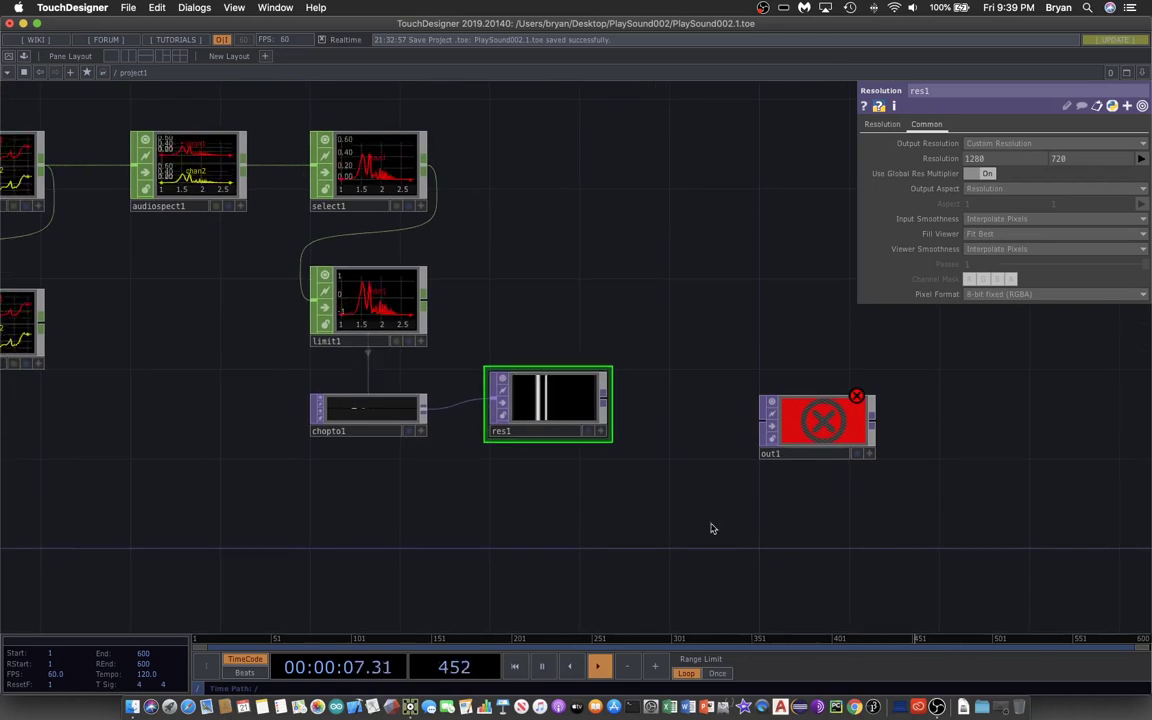
left_click_drag(608, 410, 765, 420)
left_click_drag(641, 230, 712, 270)
- Save the project as PlaySound002.2.toe
left_click(128, 7)
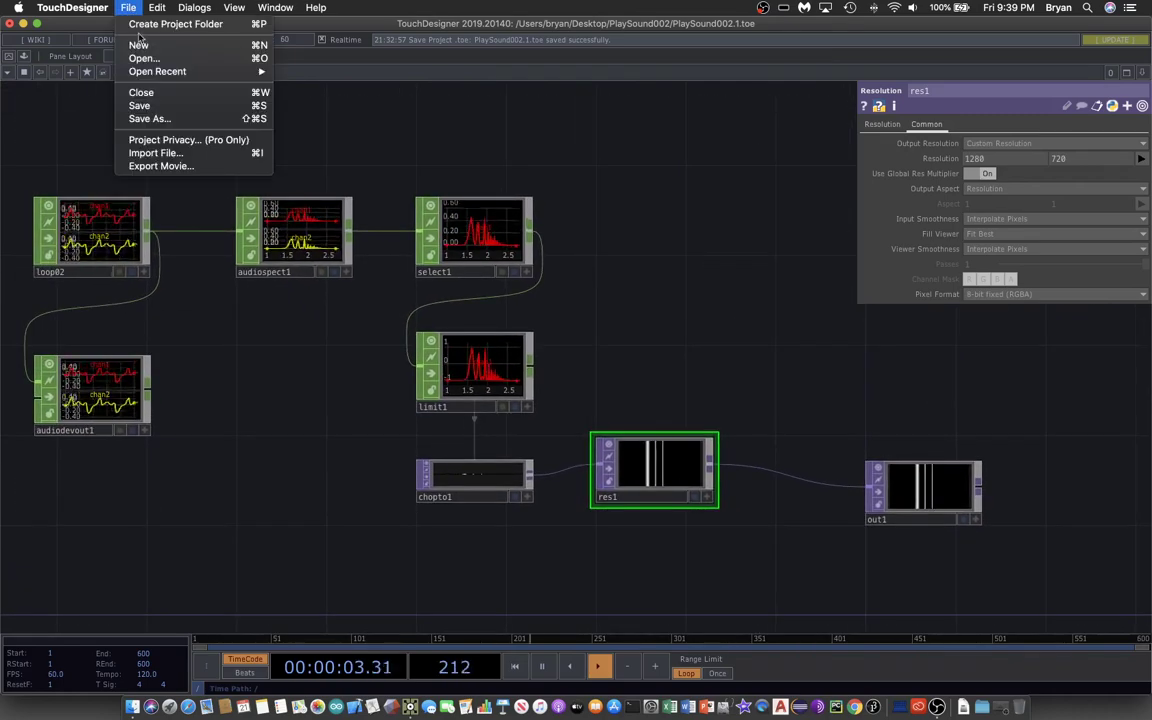
left_click(145, 105)
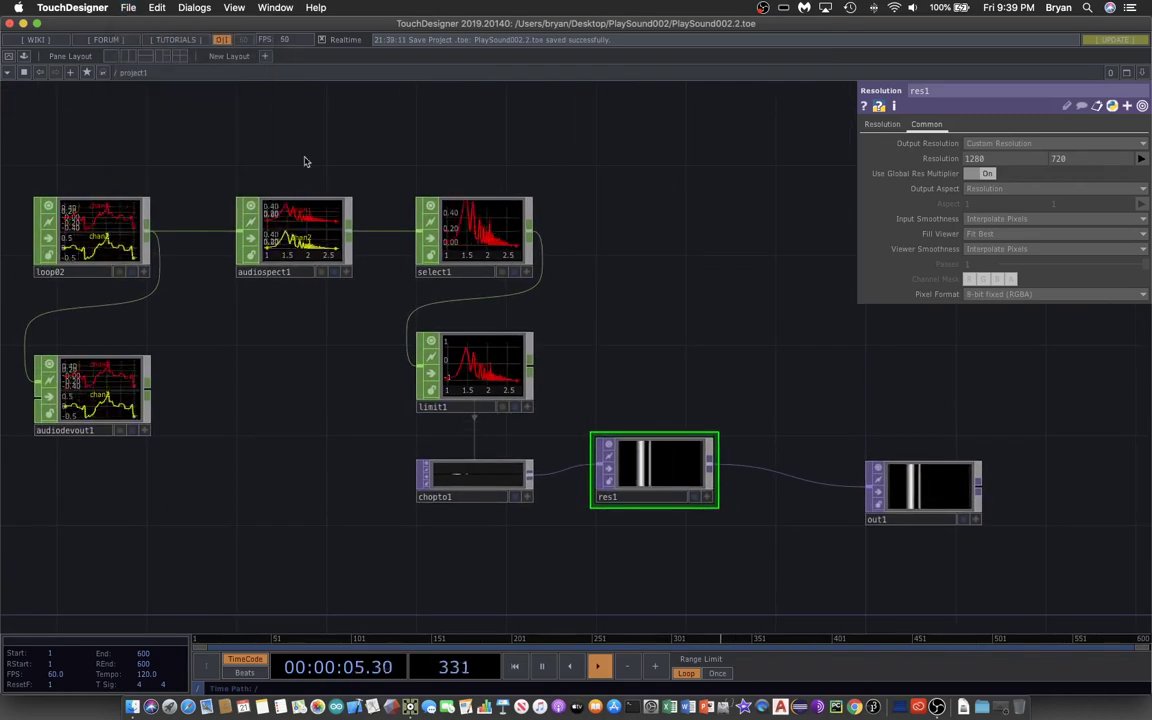
scroll(290, 140, "left", 3)
- At the root network, set the perform window's Opening Size to Fill with Borders off
left_click(122, 72)
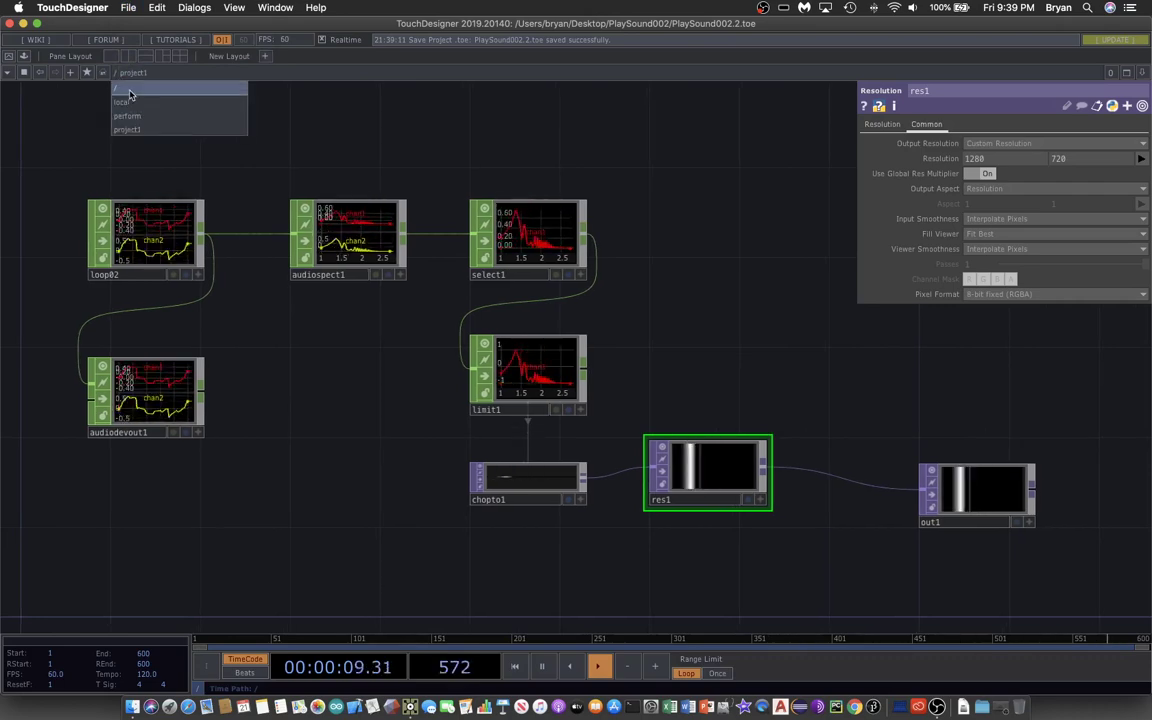
left_click(129, 91)
left_click(314, 237)
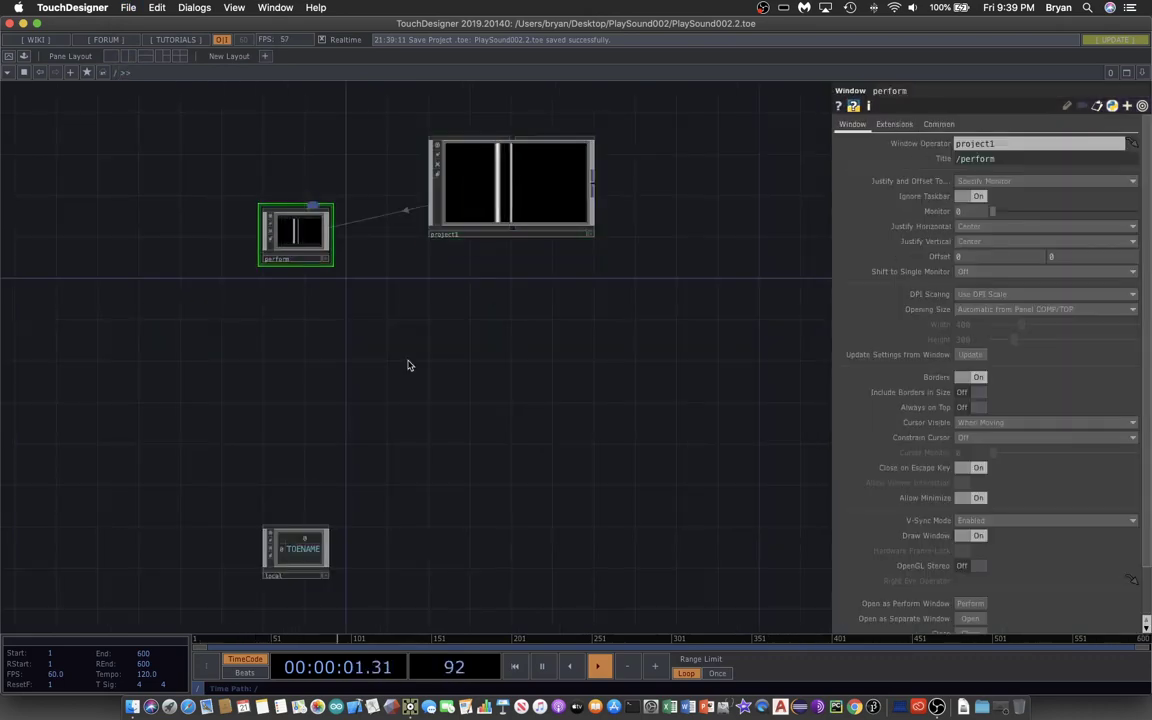
left_click(1014, 310)
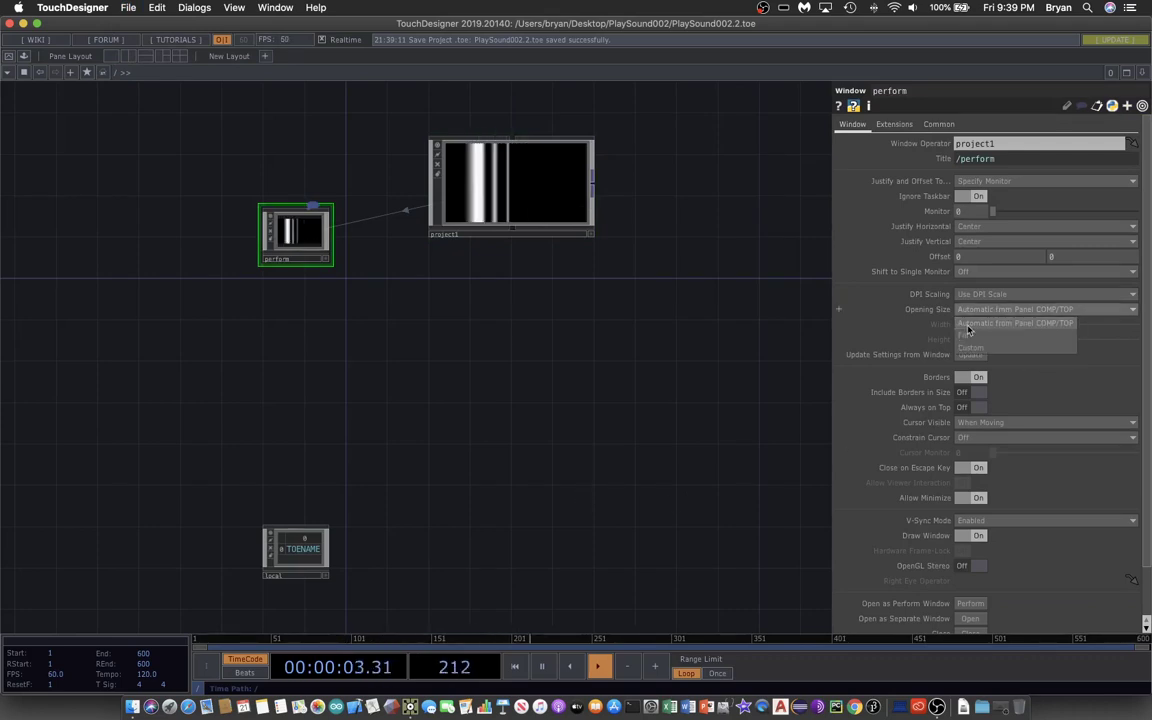
left_click(969, 340)
left_click(963, 378)
left_click(470, 185)
- Back inside project1, save as PlaySound002.3.toe and adjust system volume during playback
key("i")
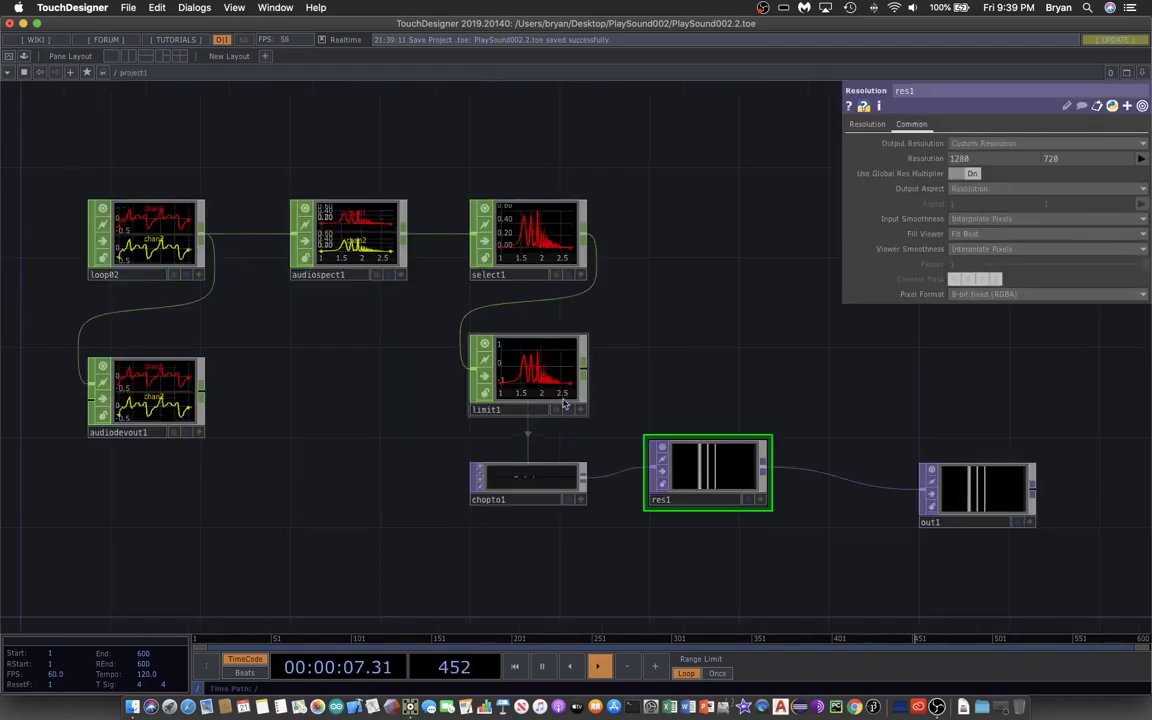
left_click(127, 8)
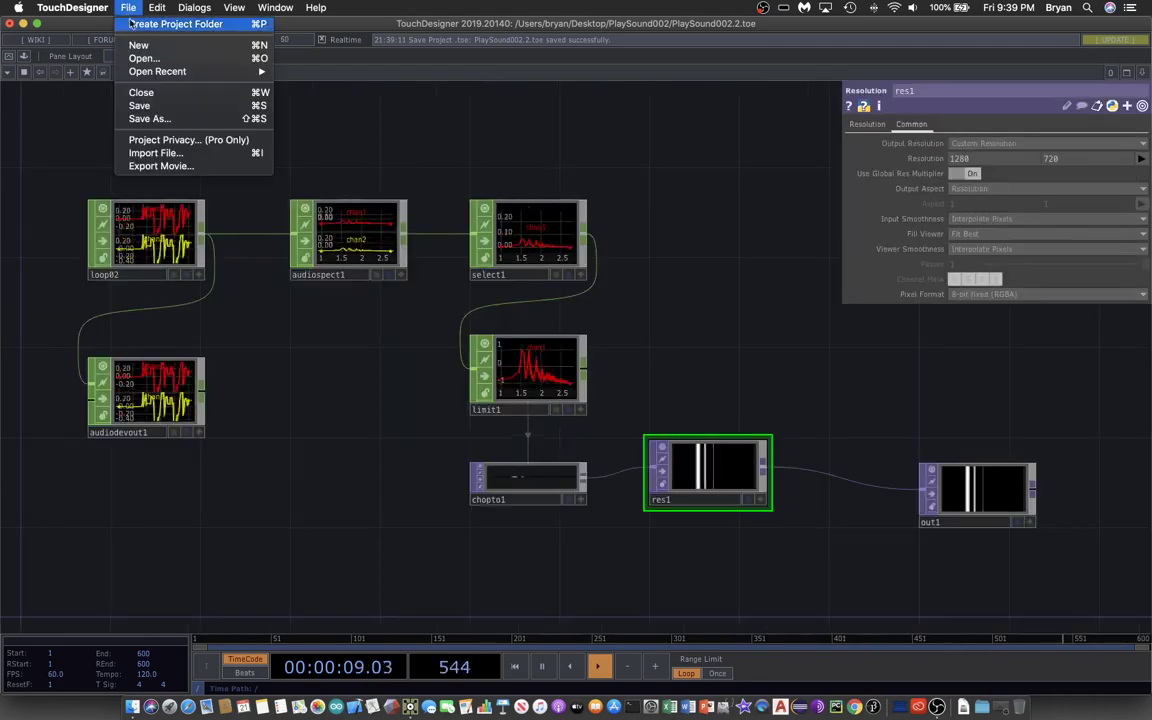
left_click(150, 107)
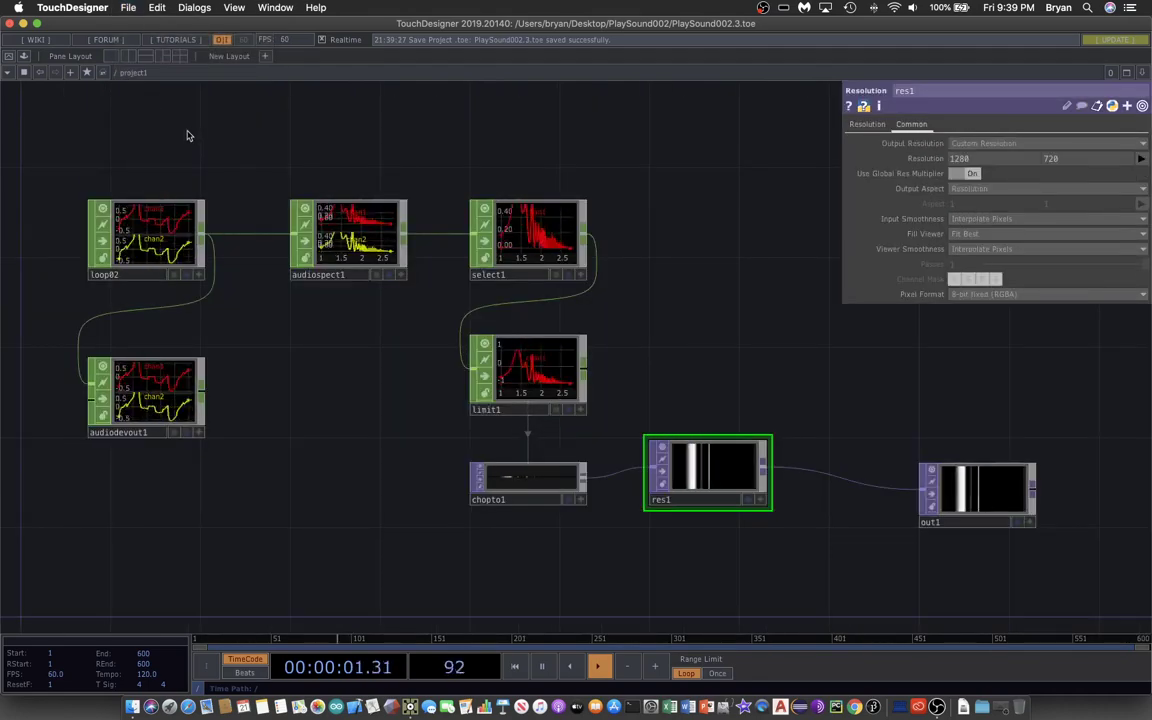
key("XF86AudioLowerVolume")
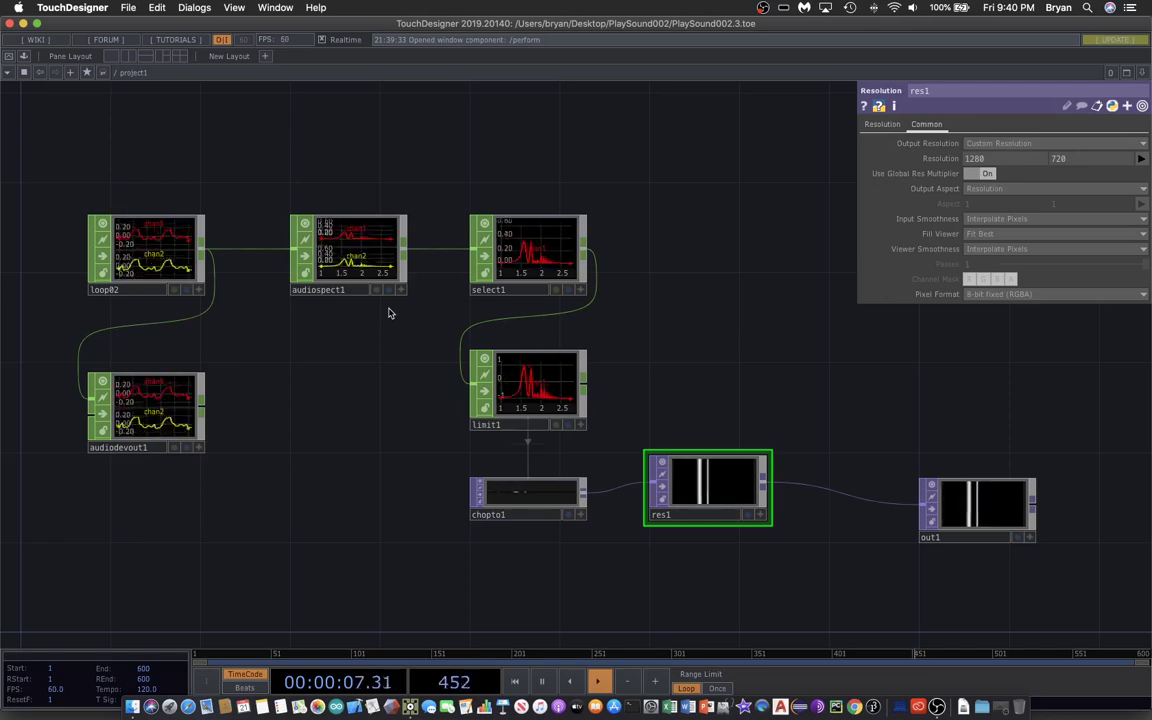
key("XF86AudioRaiseVolume")
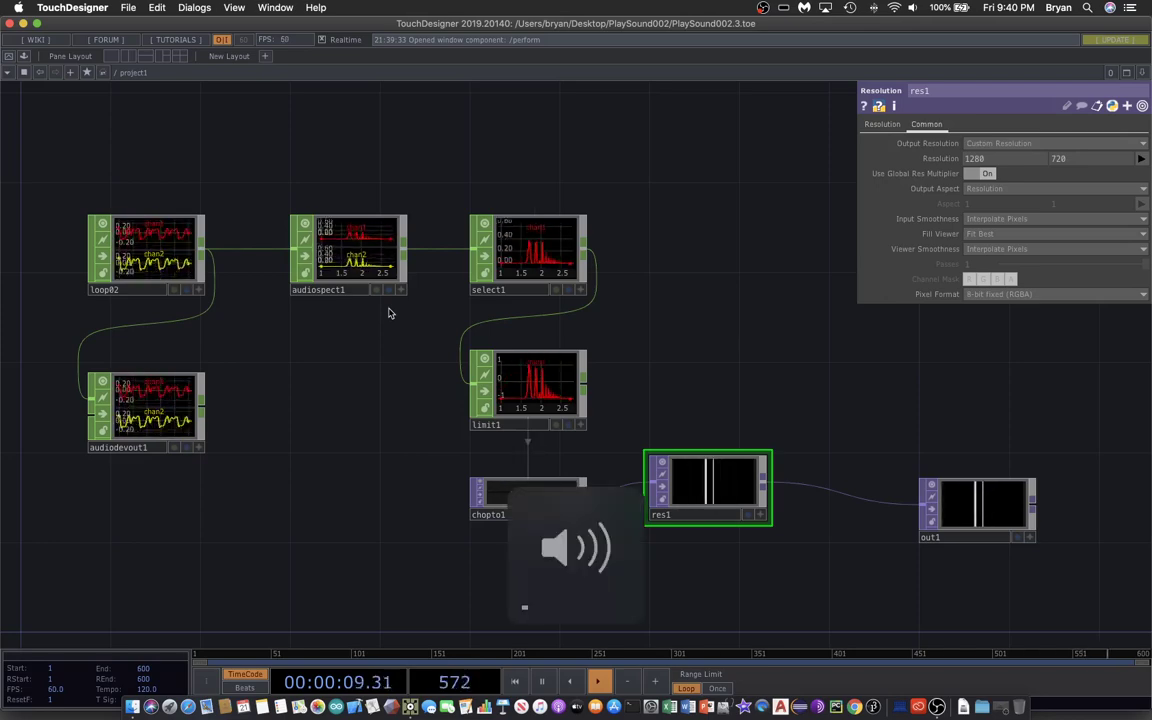